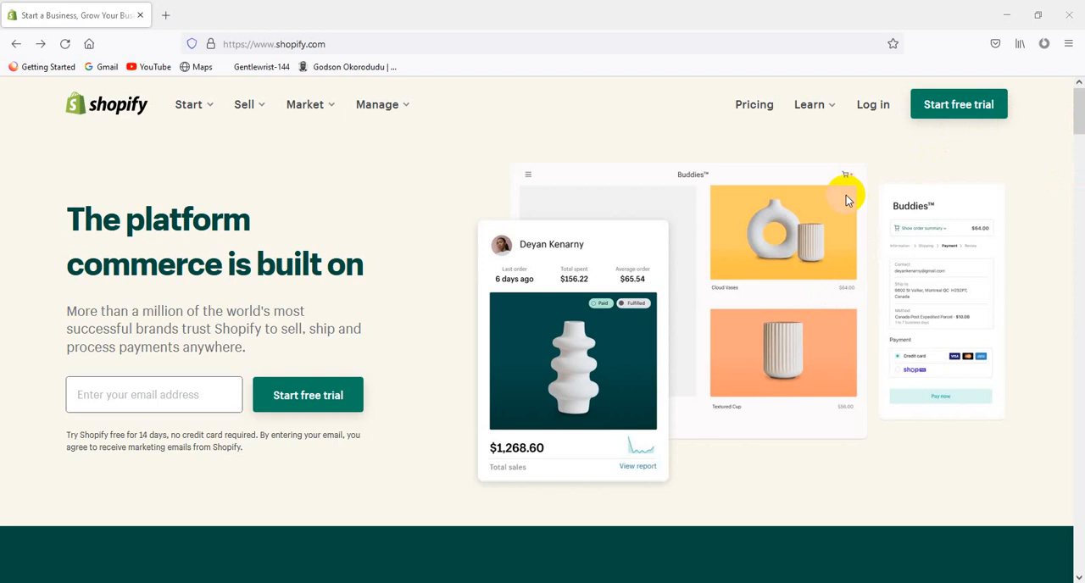
Log in to Shopify and open the Beautlance Shop store from the account's list of active stores
scroll(717, 412, "down", 3)
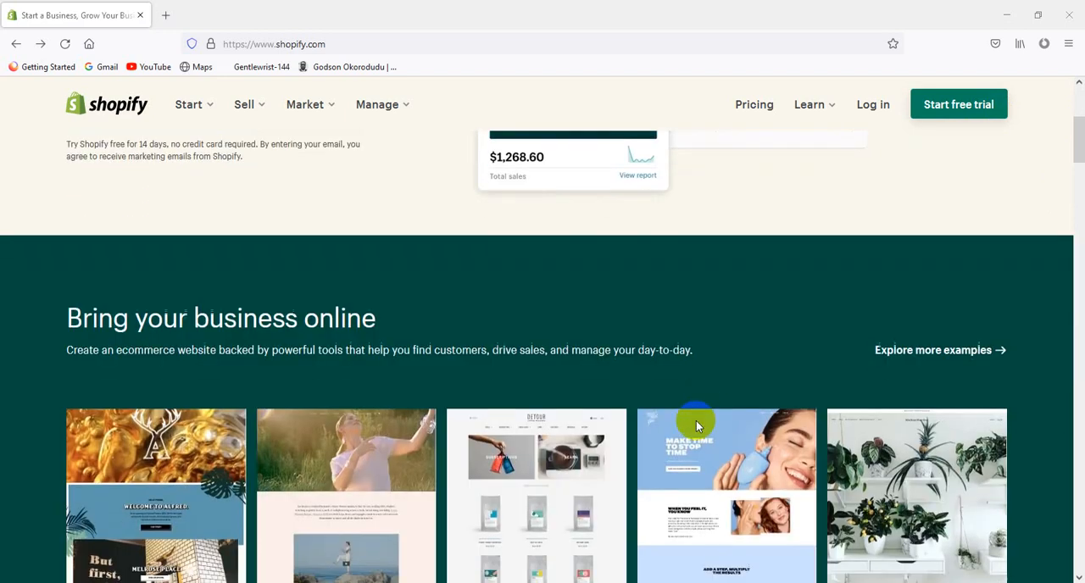
scroll(703, 441, "up", 3)
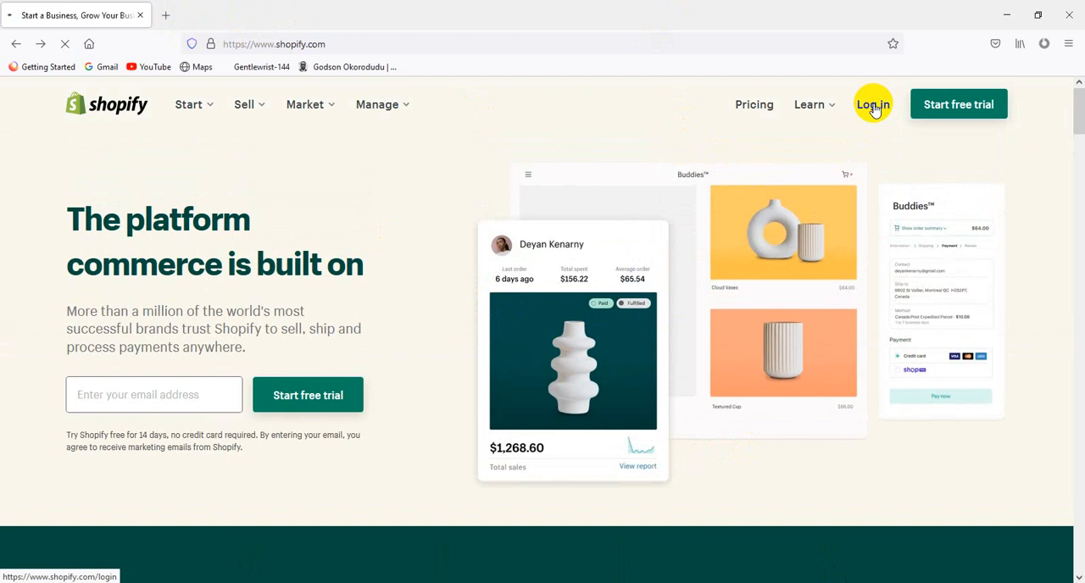
left_click(873, 104)
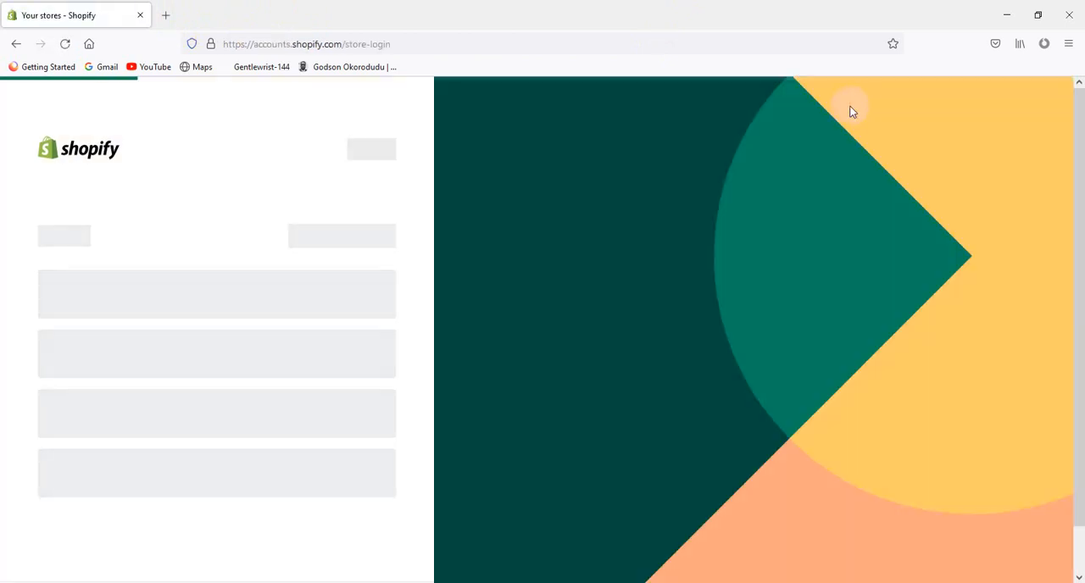
scroll(174, 416, "down", 3)
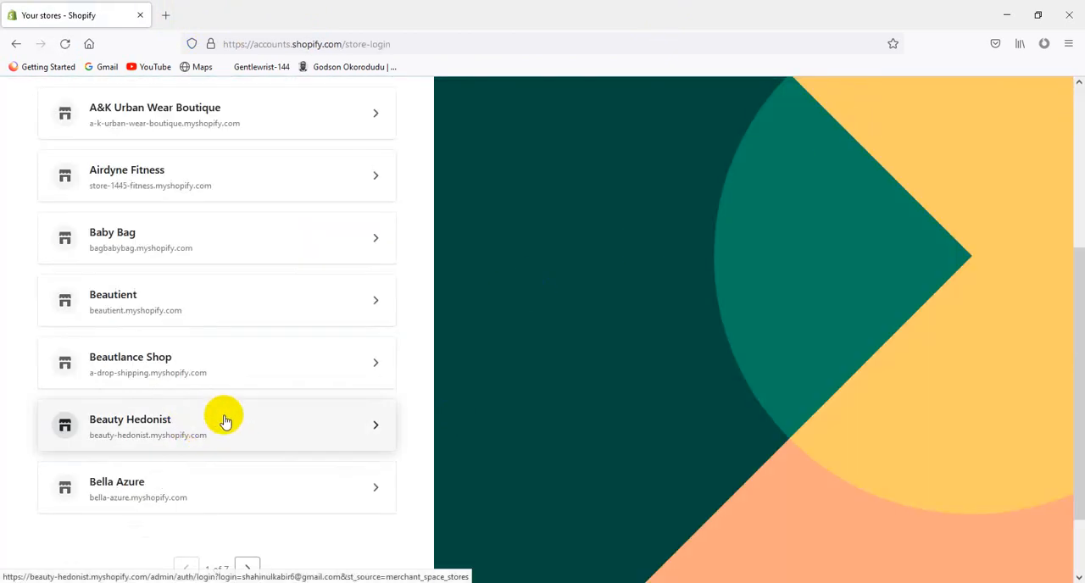
left_click(200, 365)
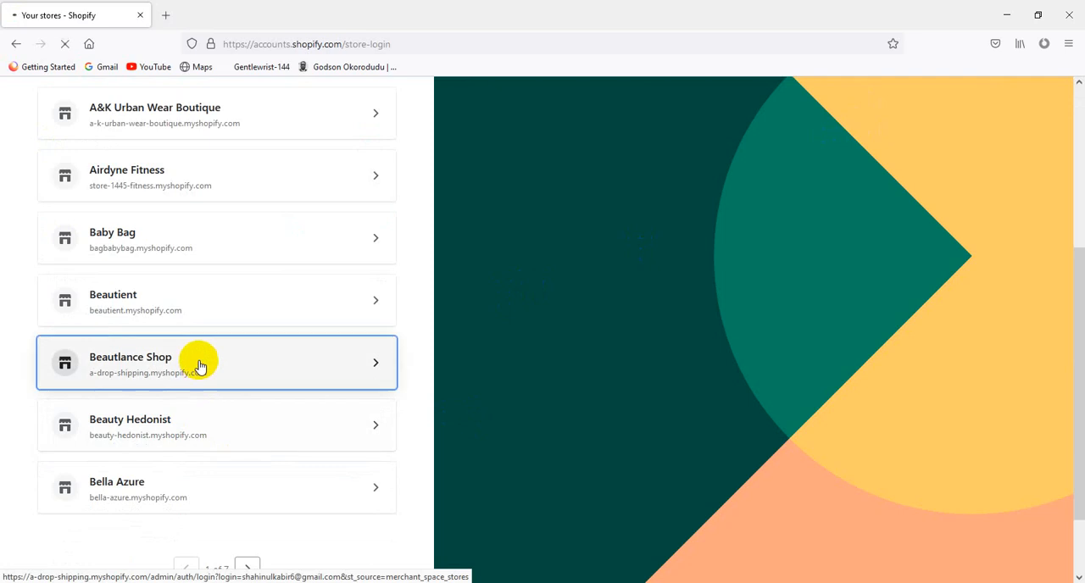
scroll(242, 488, "up", 3)
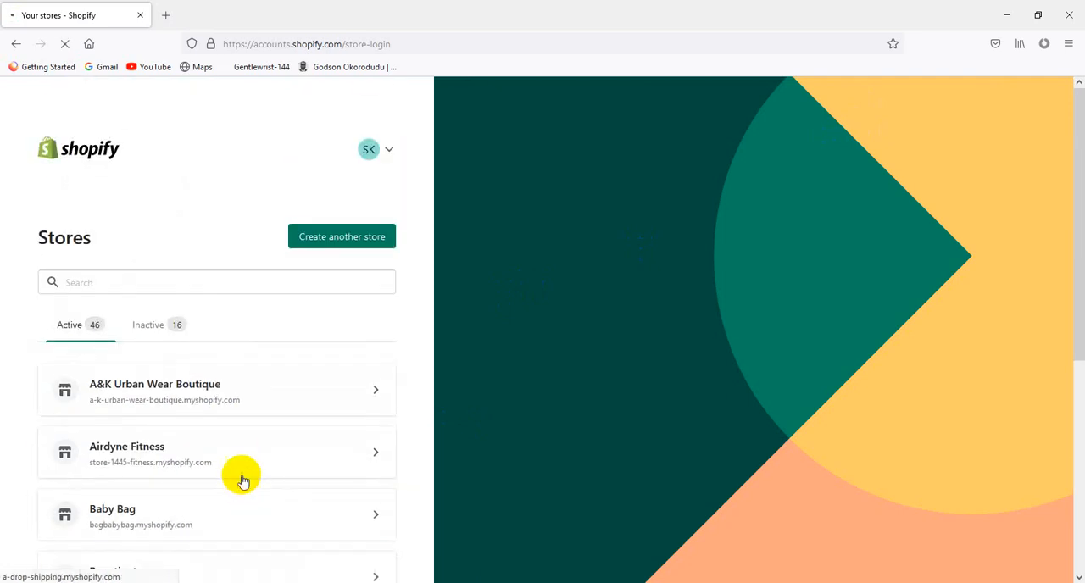
scroll(242, 481, "down", 3)
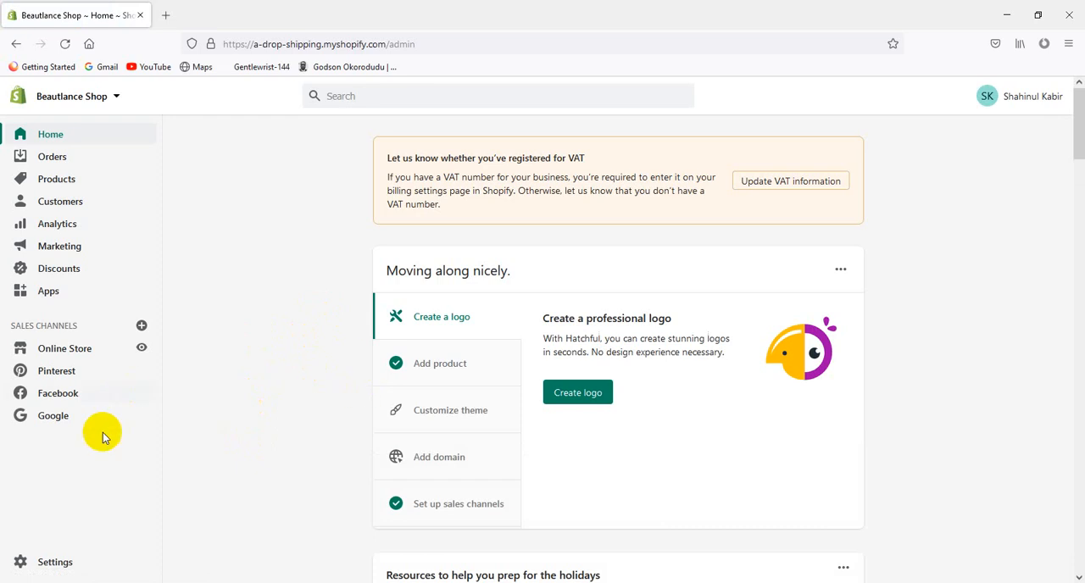
Examine the current billing cycle's subscription charges in the store's billing settings, and return to the billing overview
left_click(85, 569)
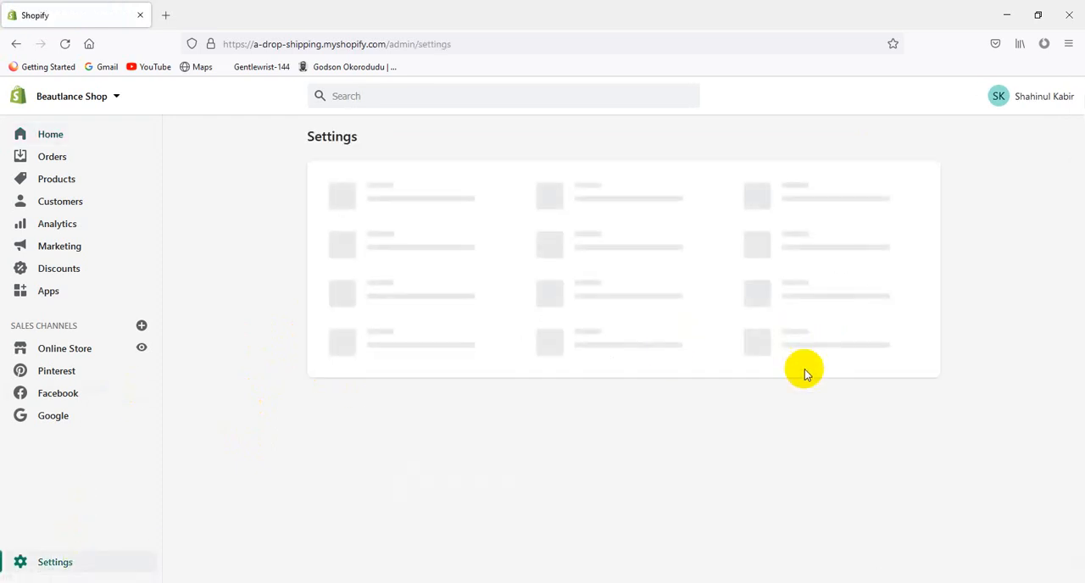
left_click(835, 330)
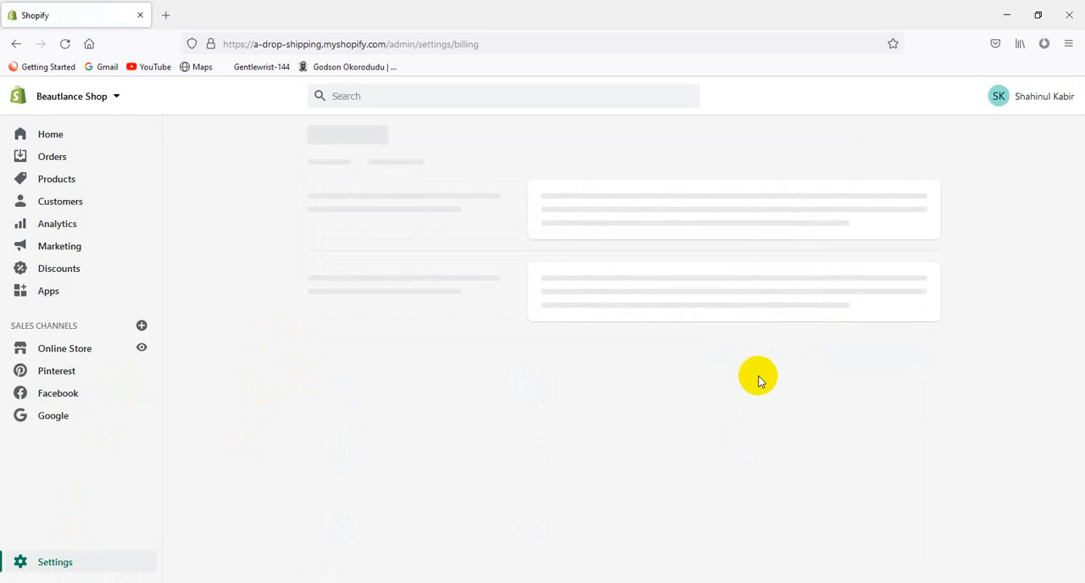
scroll(771, 362, "down", 3)
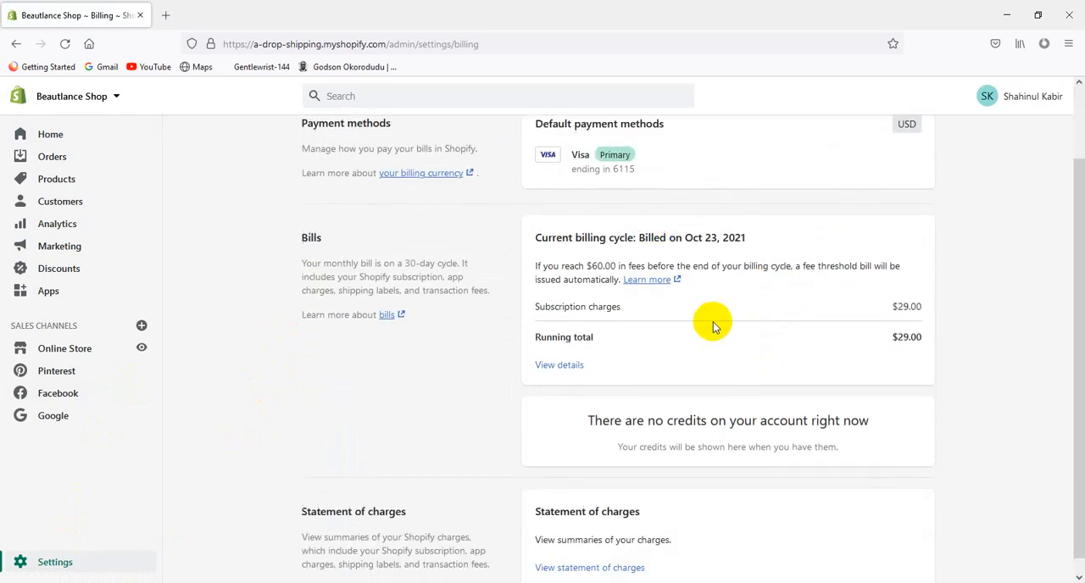
left_click(582, 351)
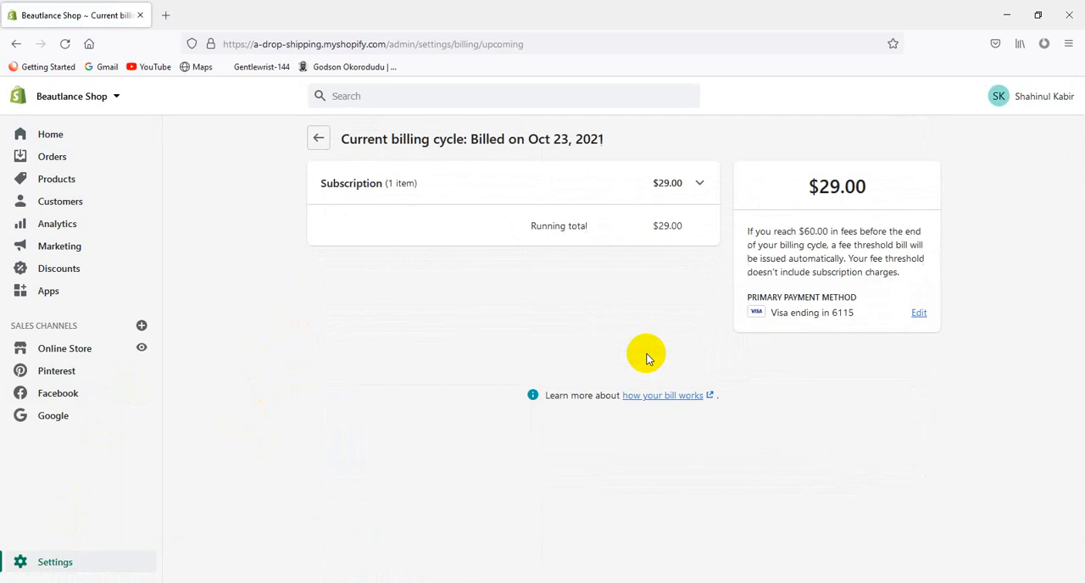
left_click(680, 195)
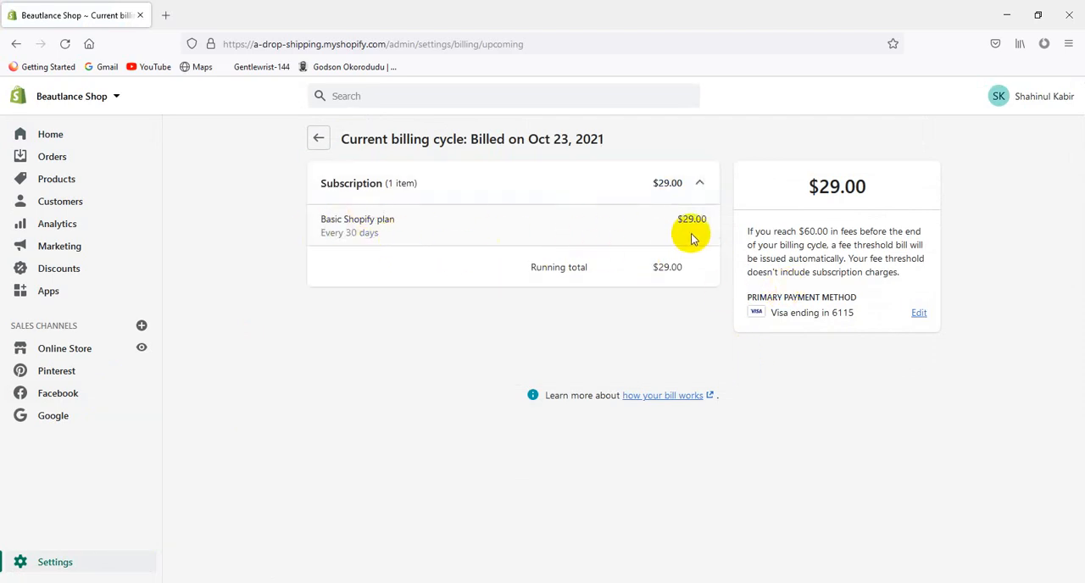
left_click(321, 142)
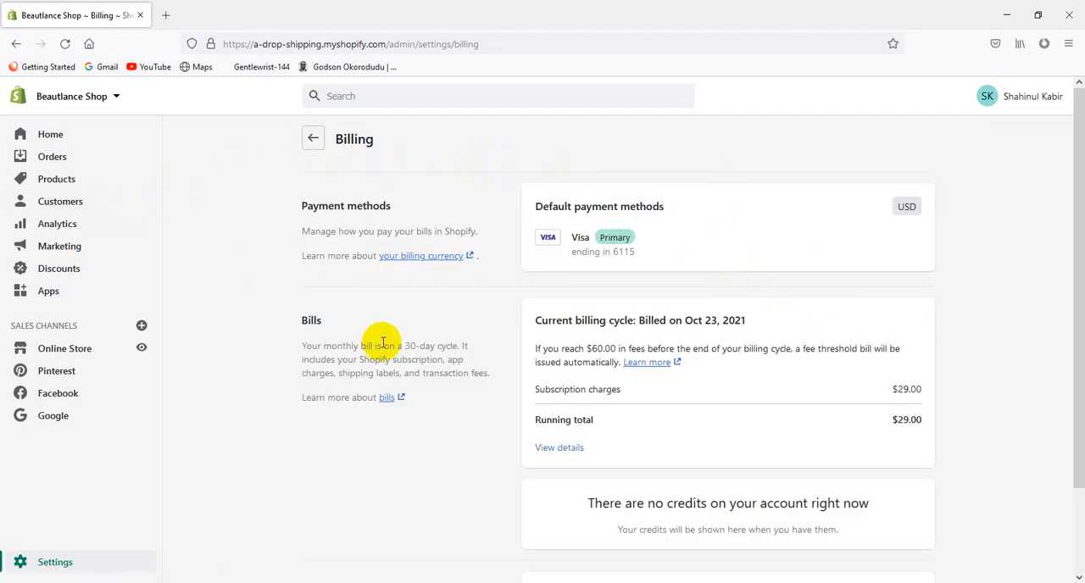
left_click(315, 141)
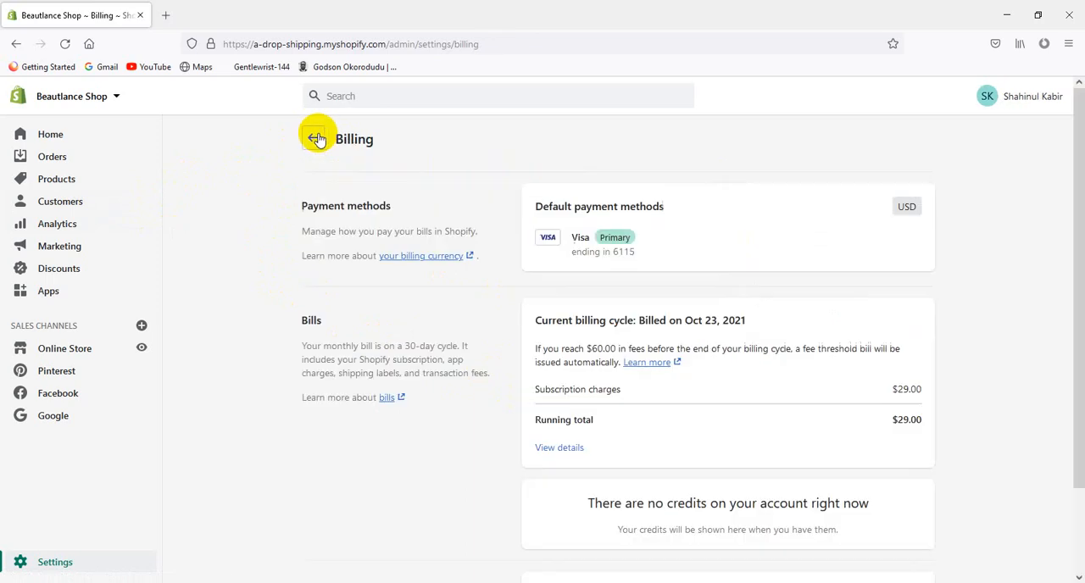
left_click(314, 140)
left_click(314, 140)
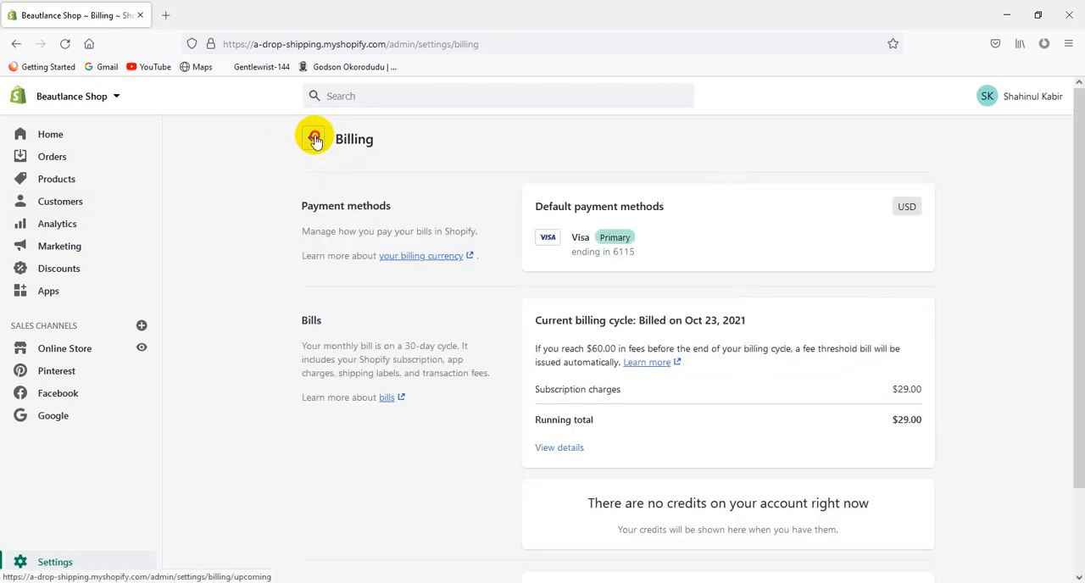
left_click(314, 140)
Open the Tidio Live Chat app from the store's installed apps
left_click(68, 293)
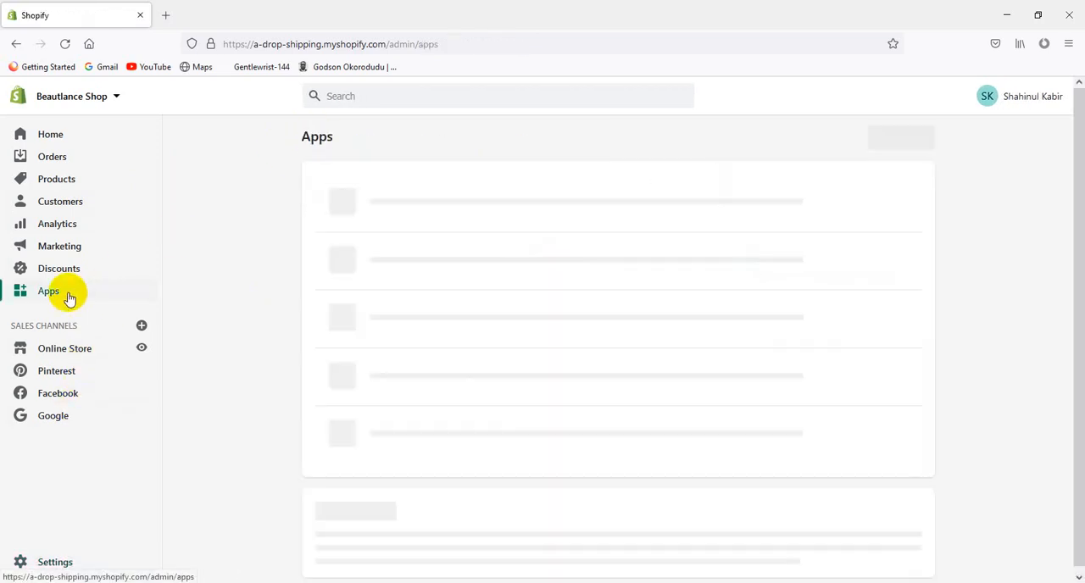
scroll(484, 319, "down", 3)
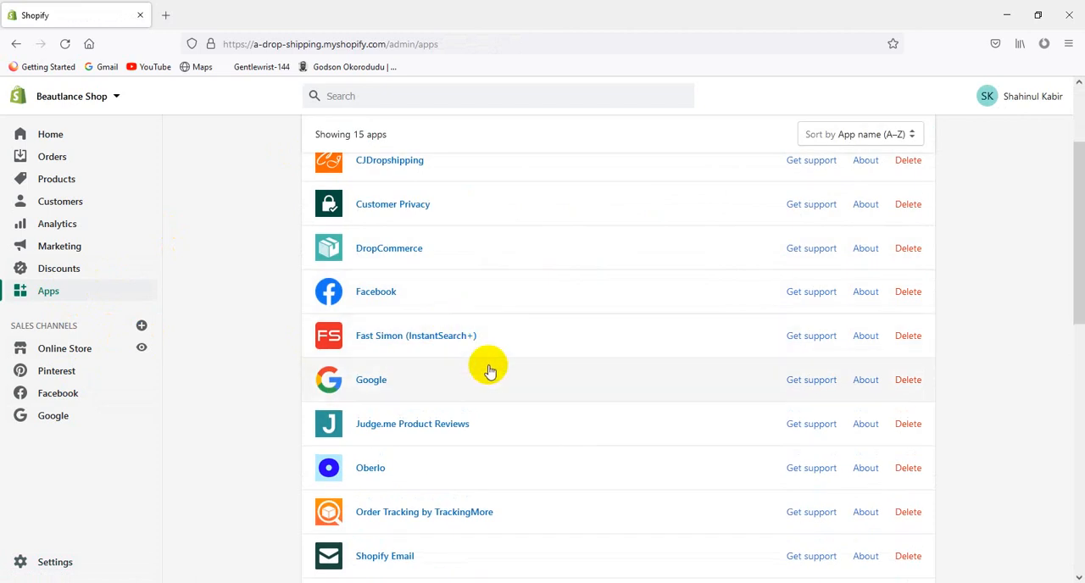
scroll(455, 393, "down", 2)
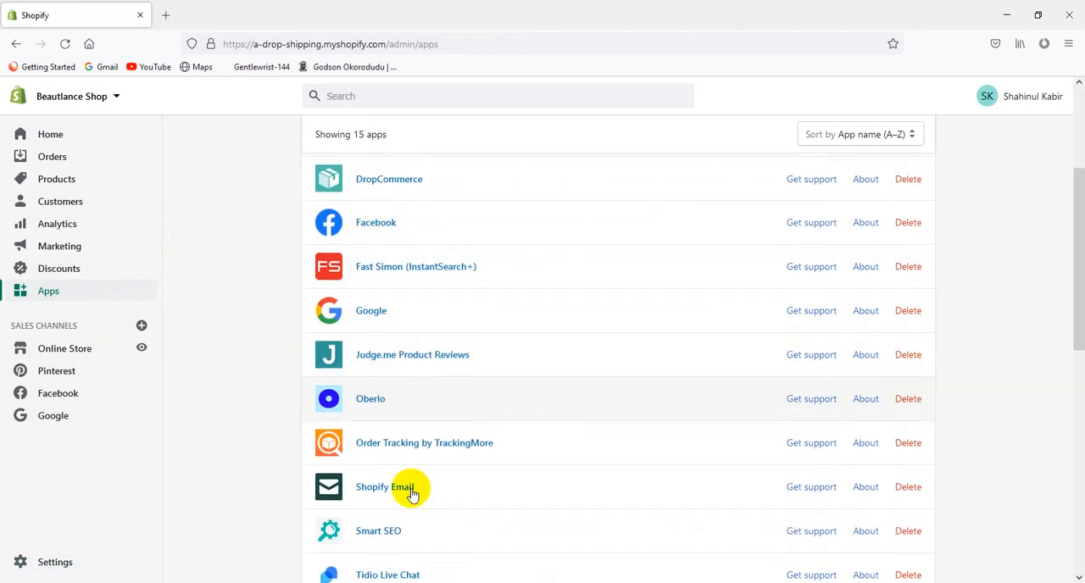
scroll(406, 500, "down", 3)
left_click(387, 436)
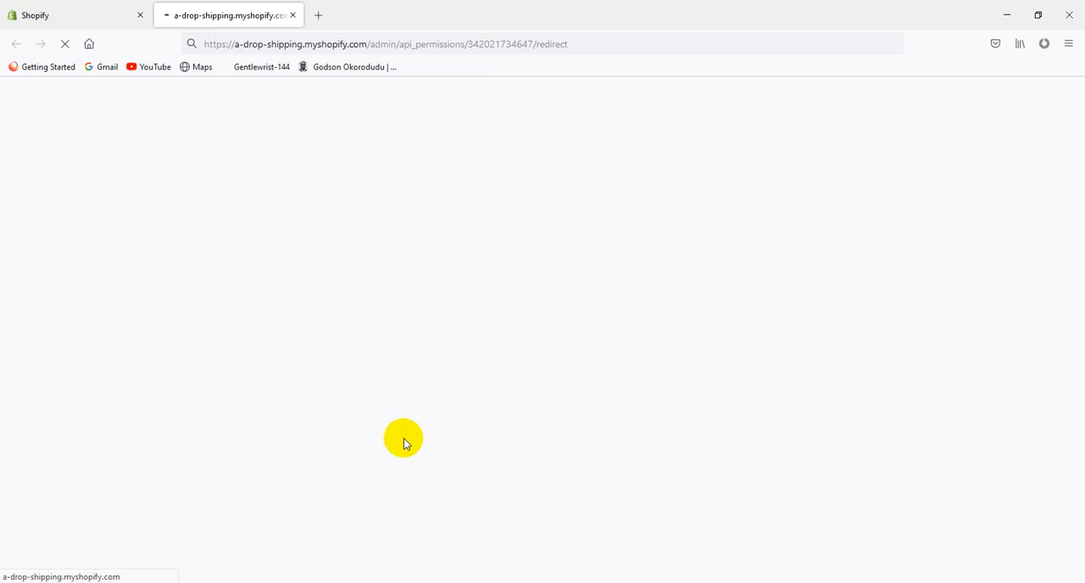
left_click(122, 17)
left_click(206, 17)
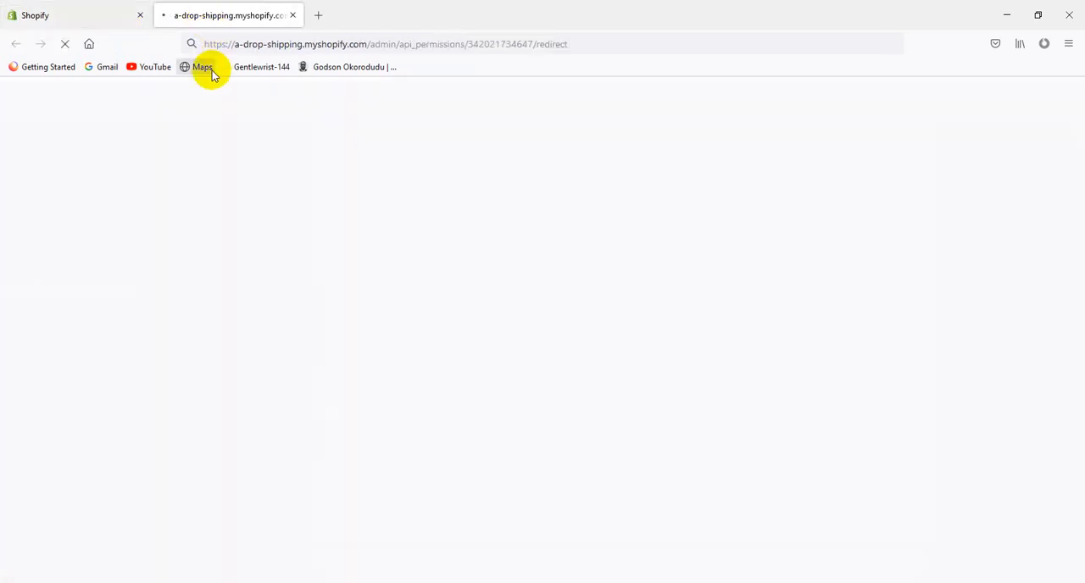
left_click(96, 15)
left_click(208, 14)
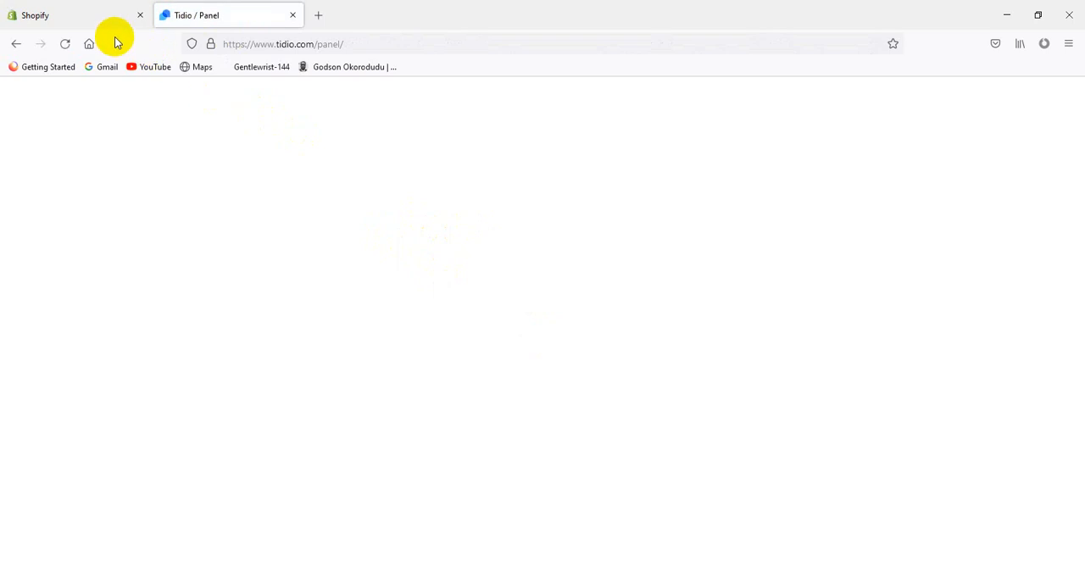
Copy the store name from the Shopify store's general settings for use in the Tidio live chat setup
left_click(389, 274)
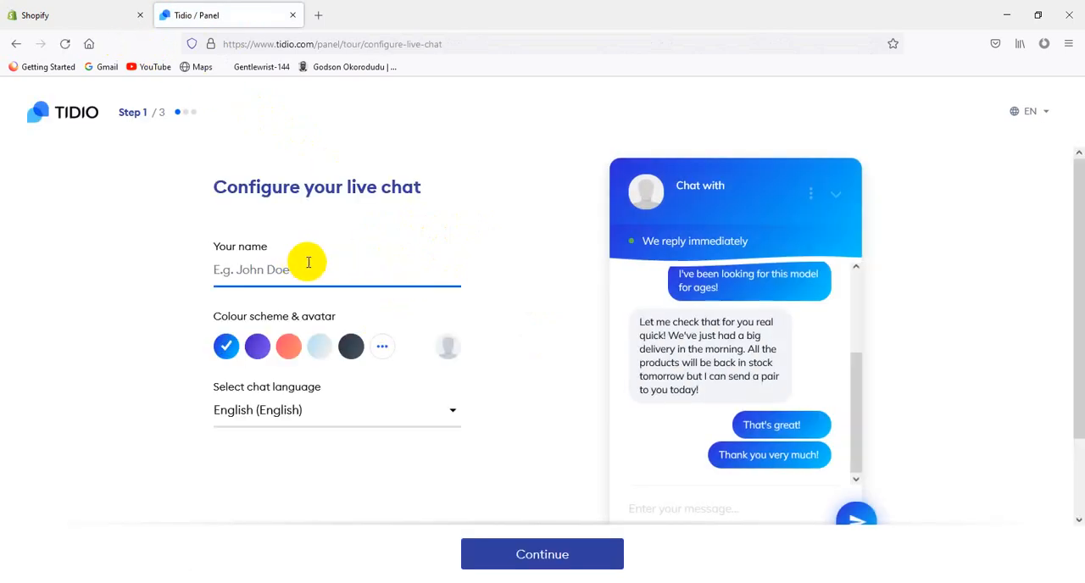
left_click(46, 10)
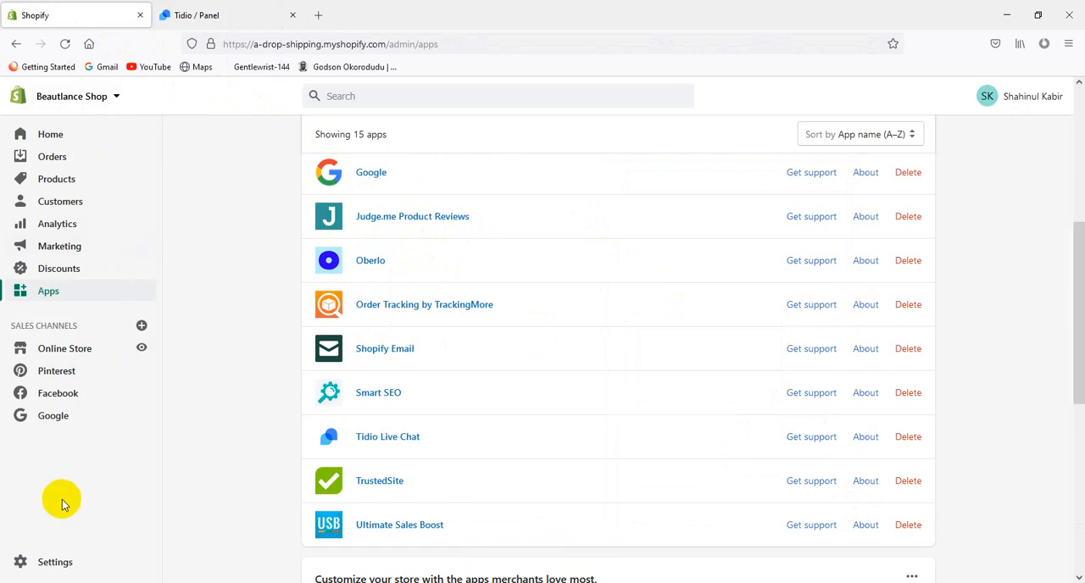
left_click(60, 560)
left_click(395, 191)
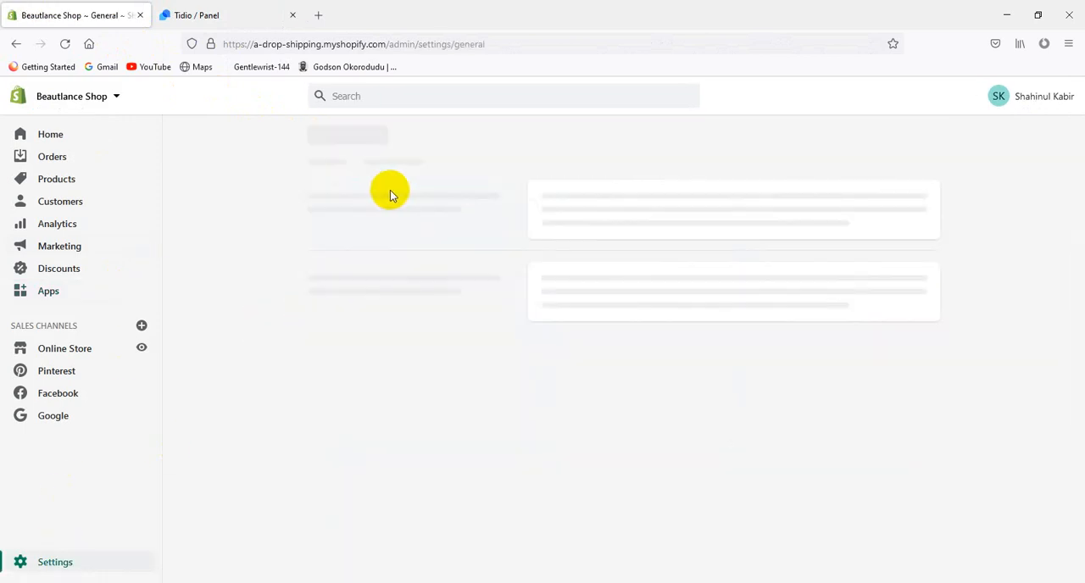
left_click_drag(634, 203, 529, 201)
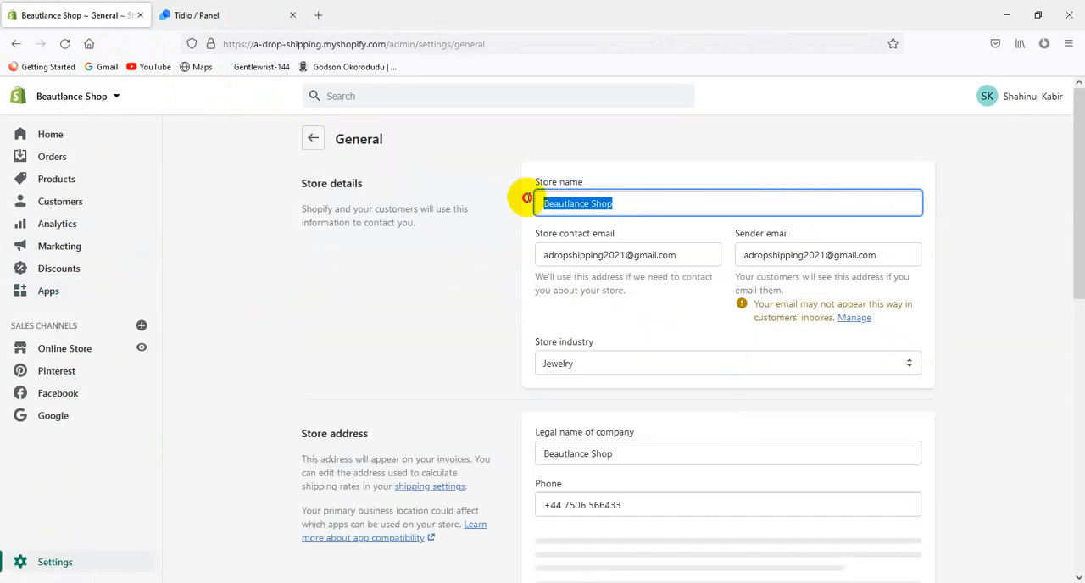
right_click(665, 212)
left_click(678, 285)
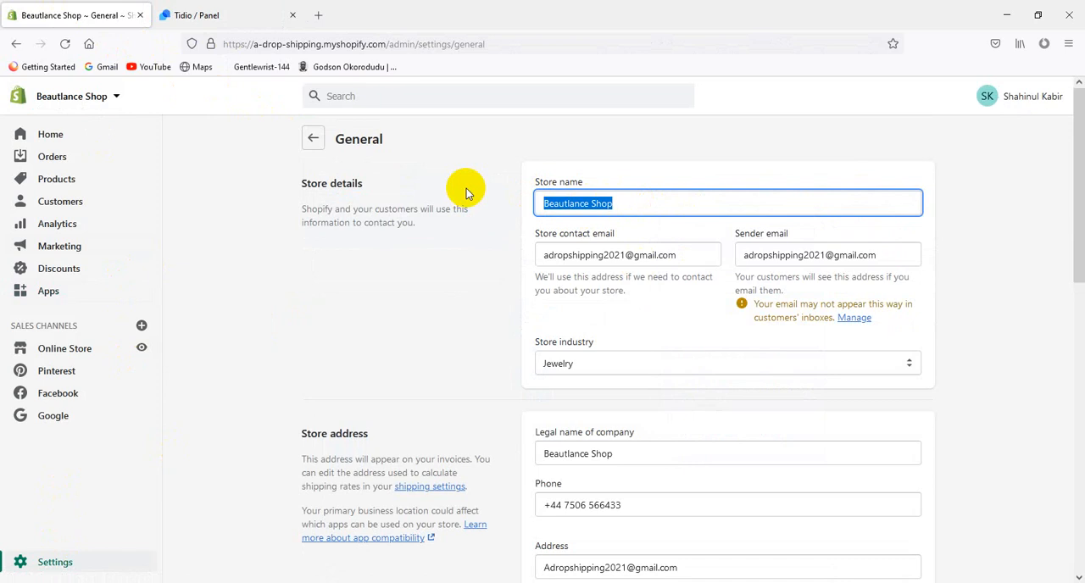
Switch to Tidio, paste Beautlance Shop as the live chat name, and continue to the account information
left_click(283, 7)
right_click(305, 263)
left_click(346, 360)
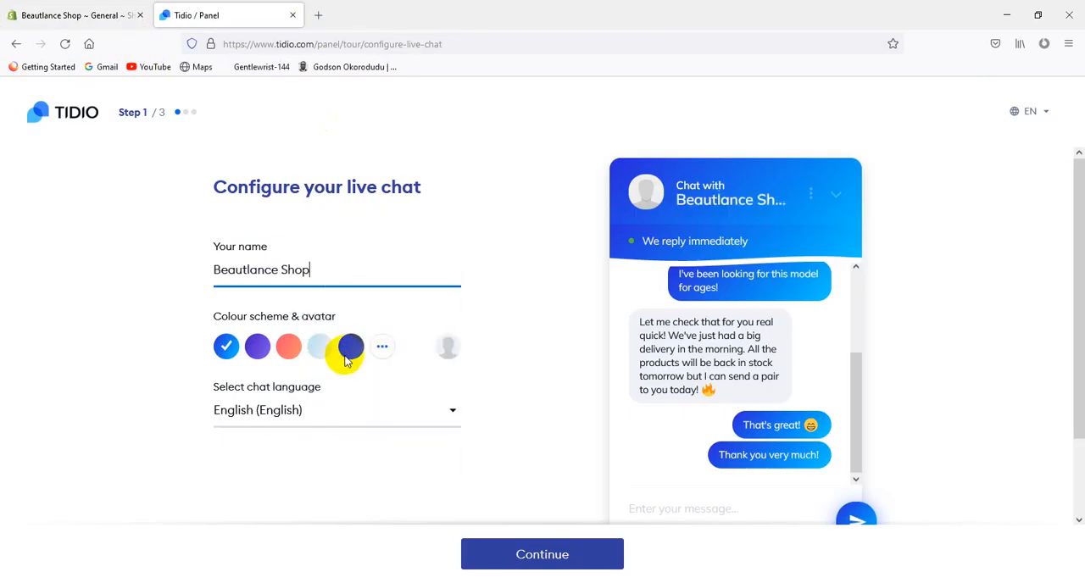
left_click(533, 560)
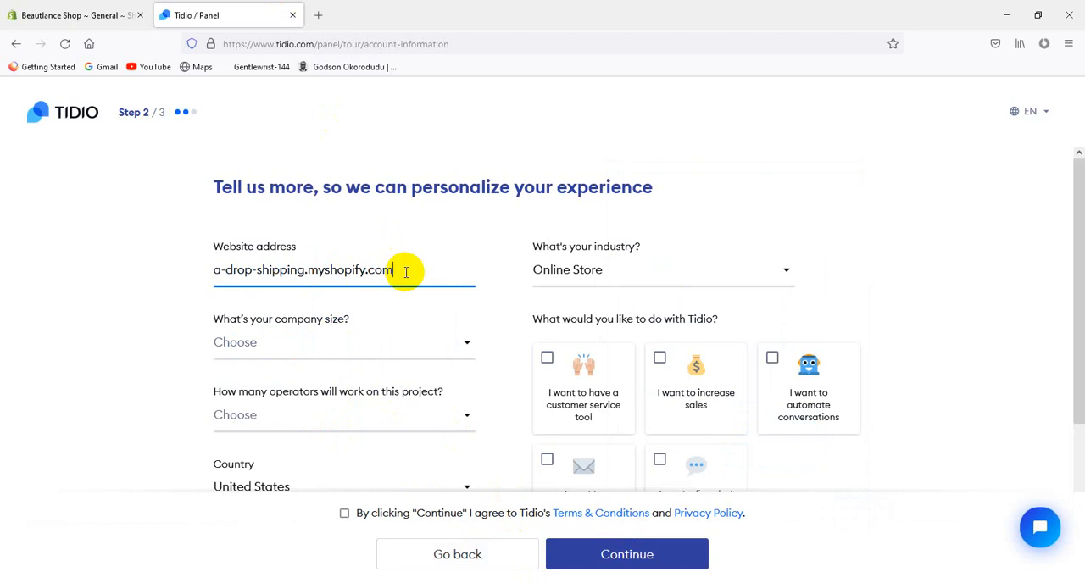
Set the company size to "It's just me" in the Tidio account information
left_click(287, 347)
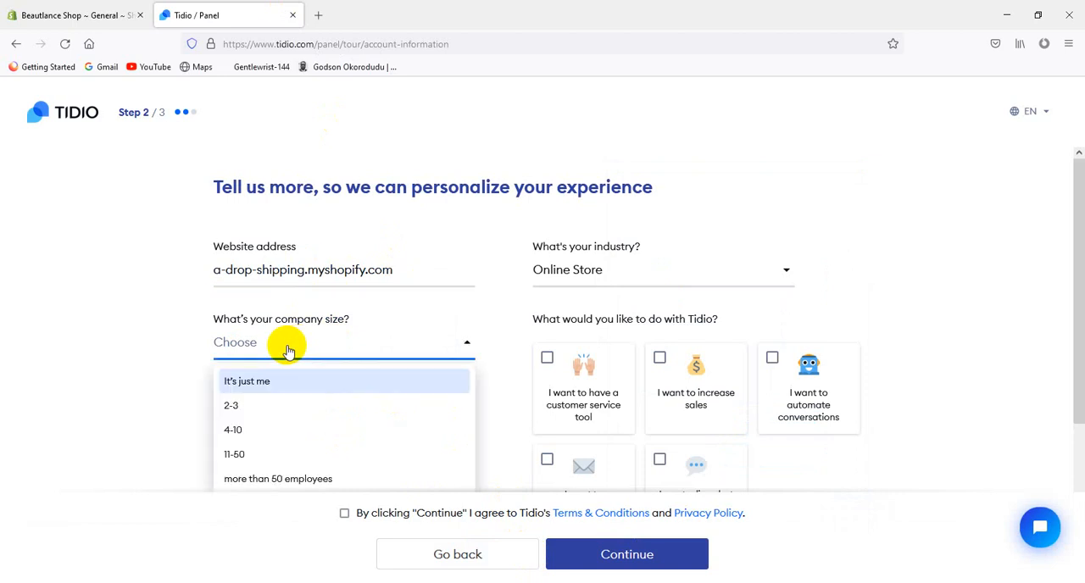
left_click(182, 329)
scroll(279, 339, "down", 1)
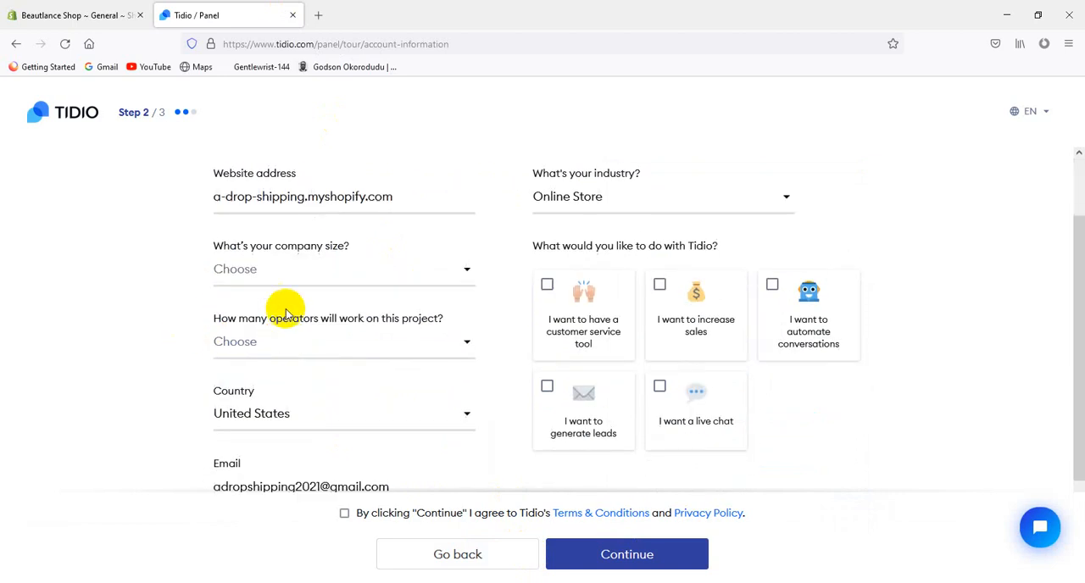
left_click(280, 290)
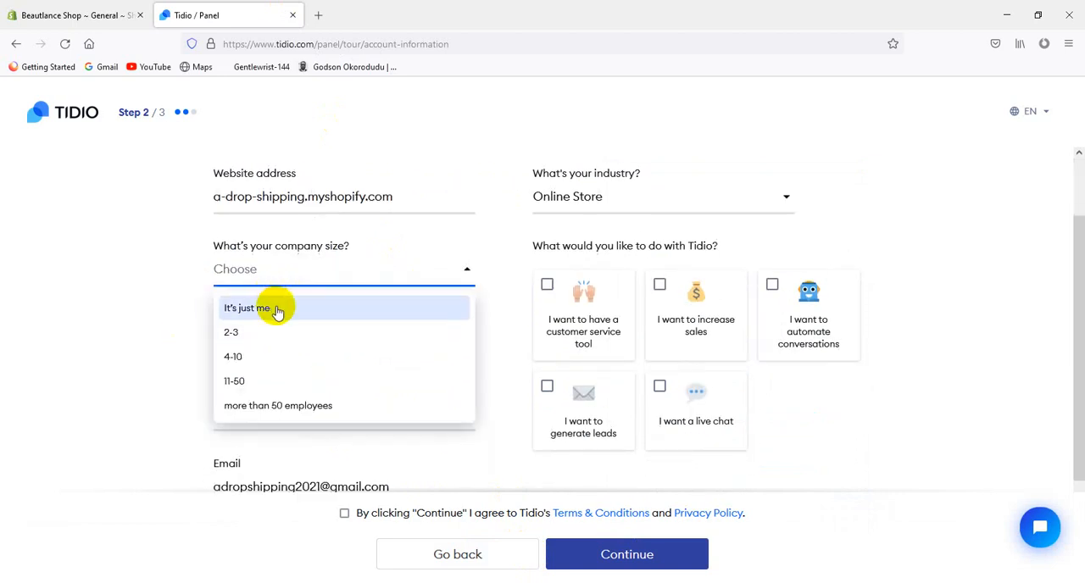
left_click(274, 307)
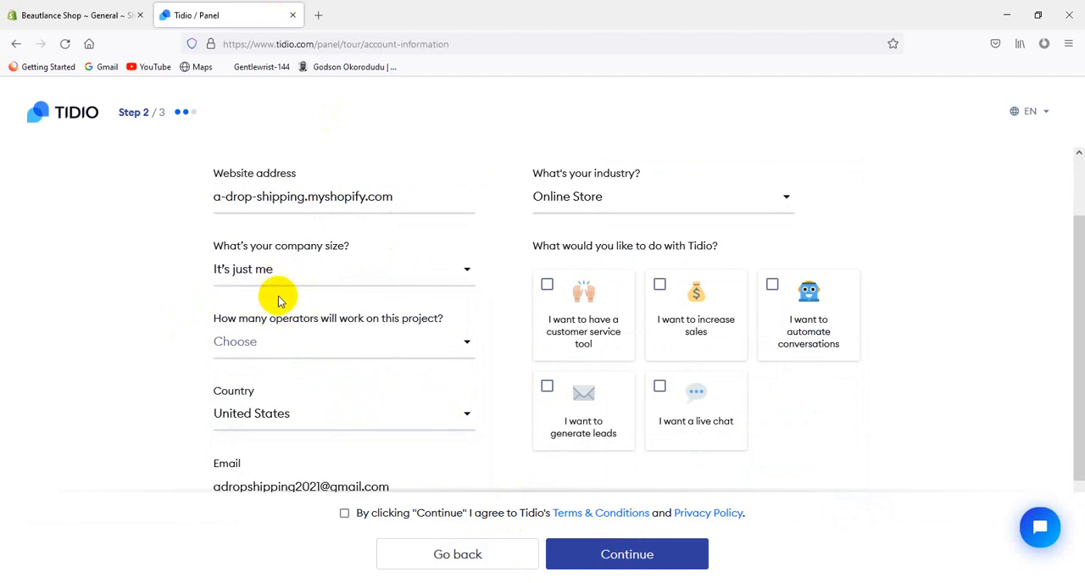
left_click(278, 273)
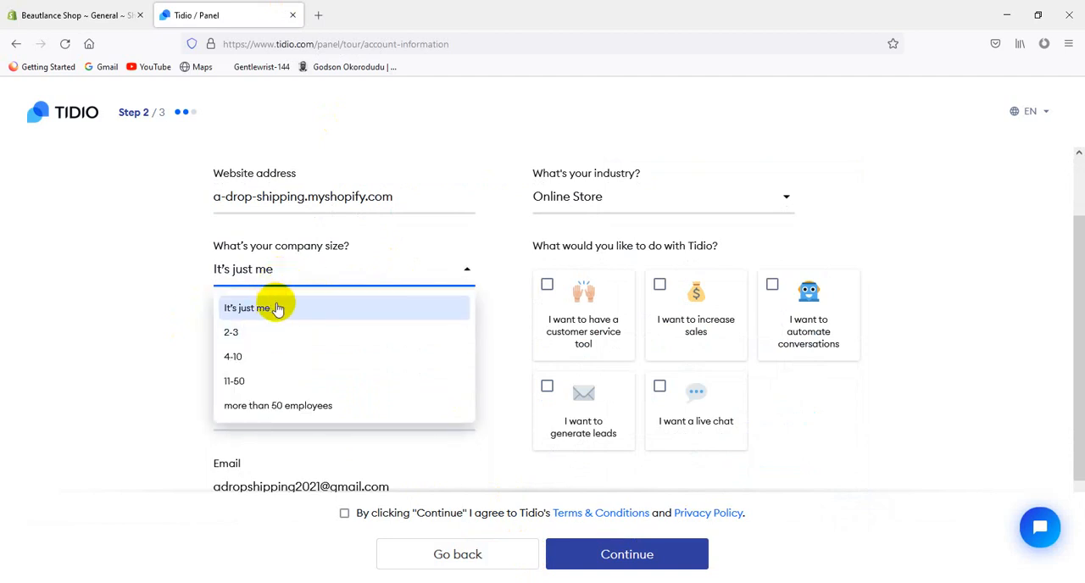
left_click(376, 322)
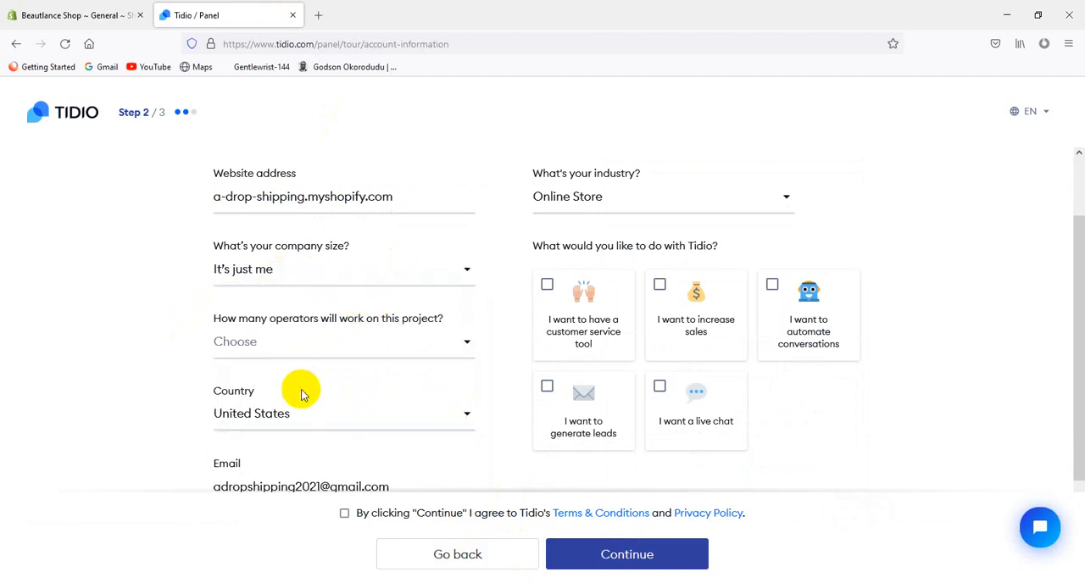
Set the number of operators working on the project to 1 and try to continue to the next setup step
left_click(287, 340)
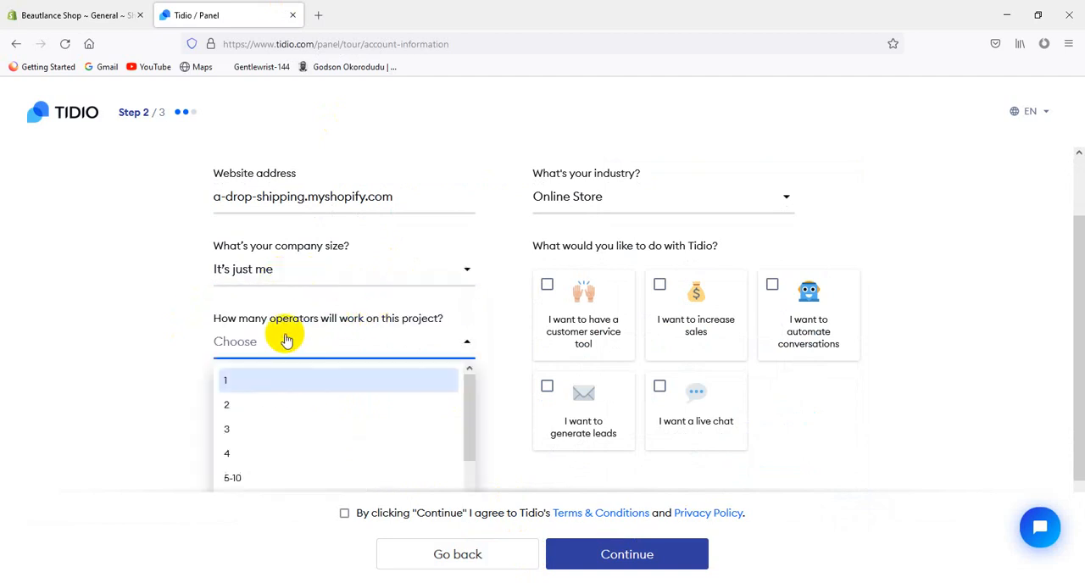
left_click(297, 378)
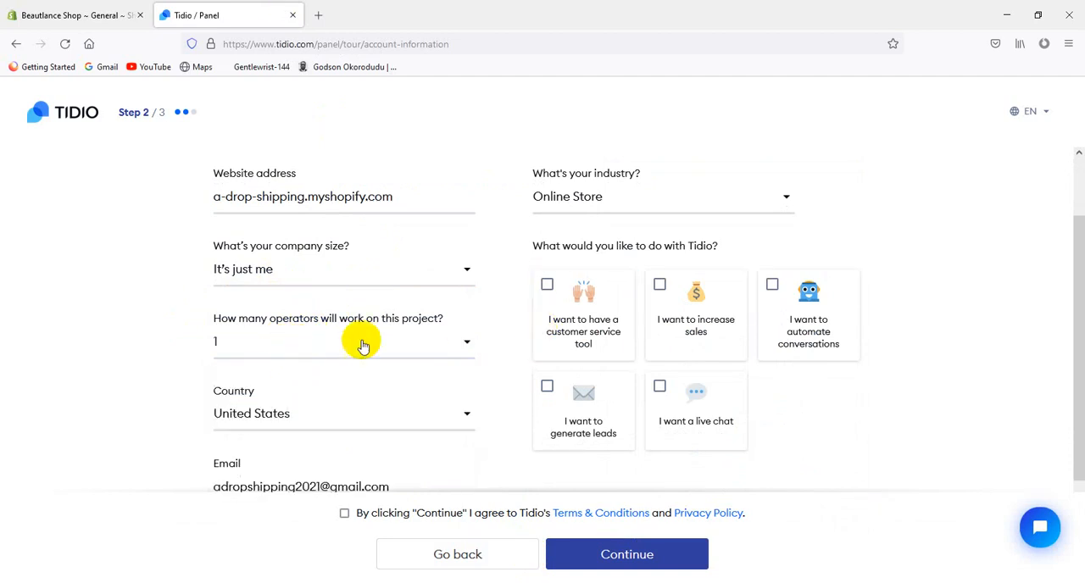
scroll(313, 386, "down", 1)
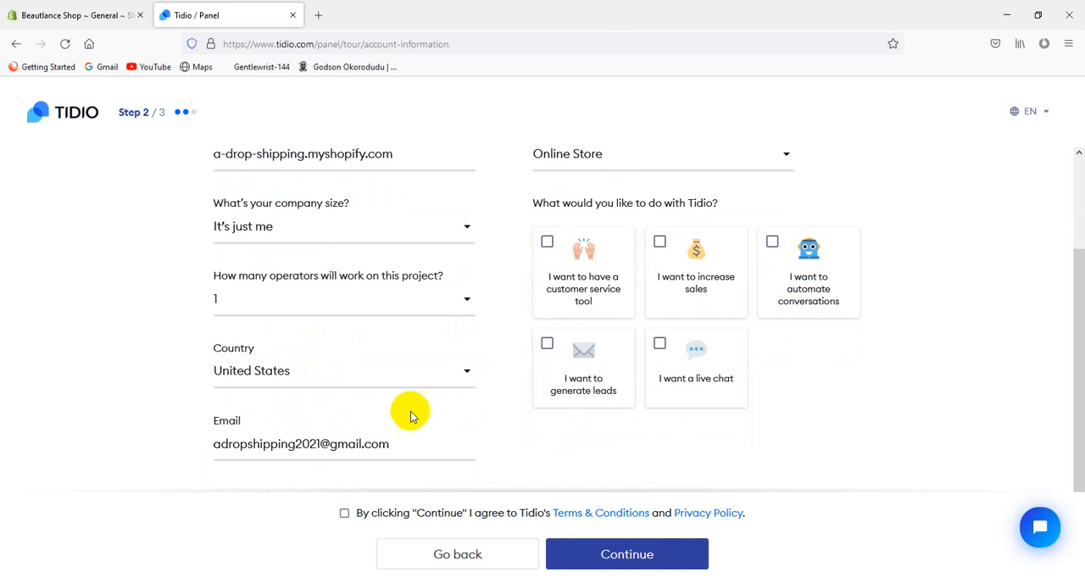
left_click(653, 556)
Choose all five goals for using Tidio and agree to the Terms & Conditions and Privacy Policy
left_click(574, 261)
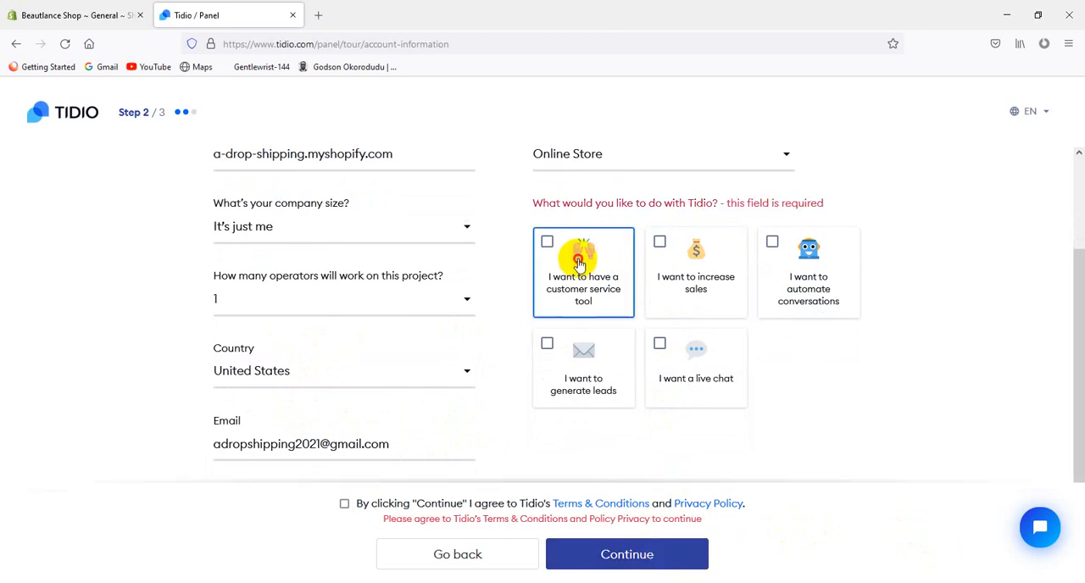
left_click(687, 262)
left_click(764, 276)
left_click(696, 373)
left_click(576, 355)
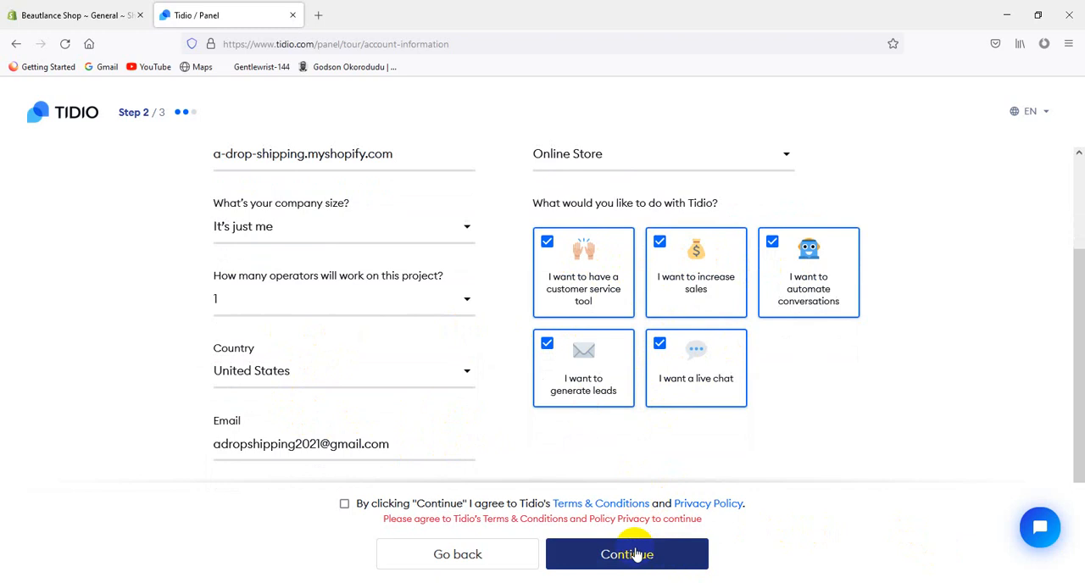
left_click(637, 554)
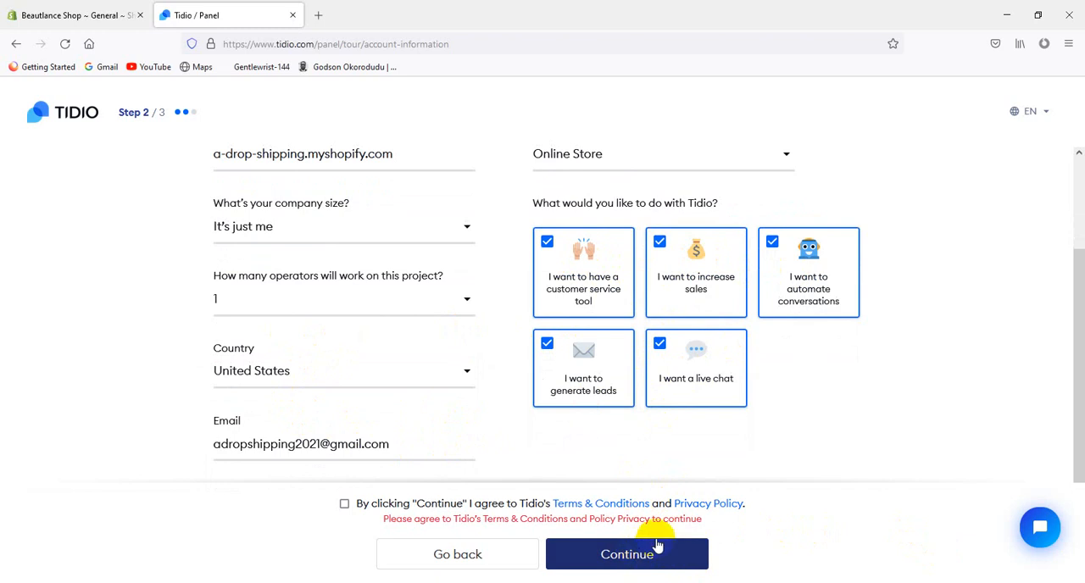
left_click(367, 506)
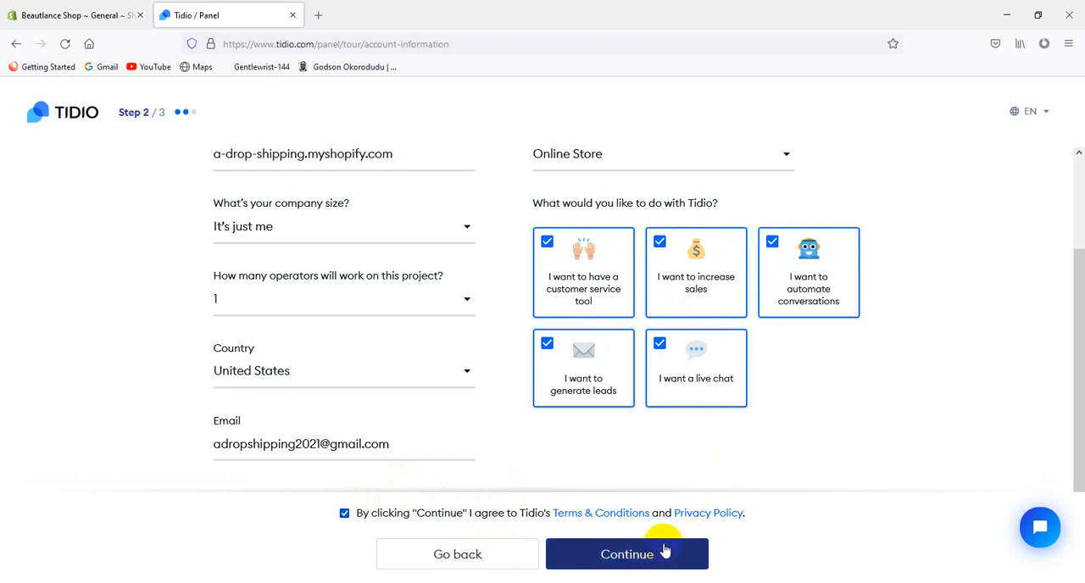
Clear all five goals for using Tidio and select every one of them again
left_click(603, 346)
left_click(698, 360)
left_click(787, 310)
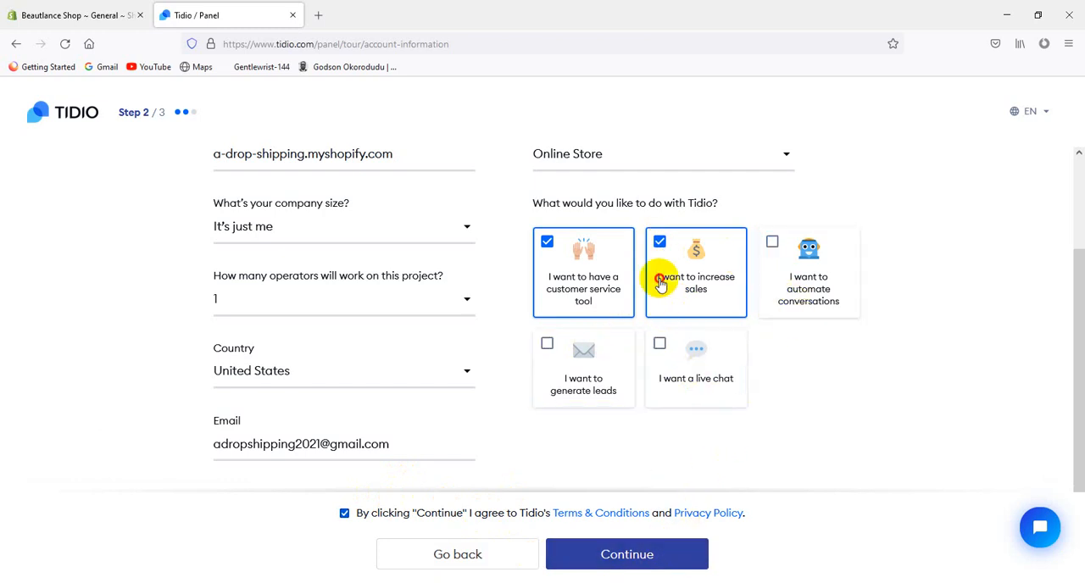
left_click(661, 285)
left_click(582, 274)
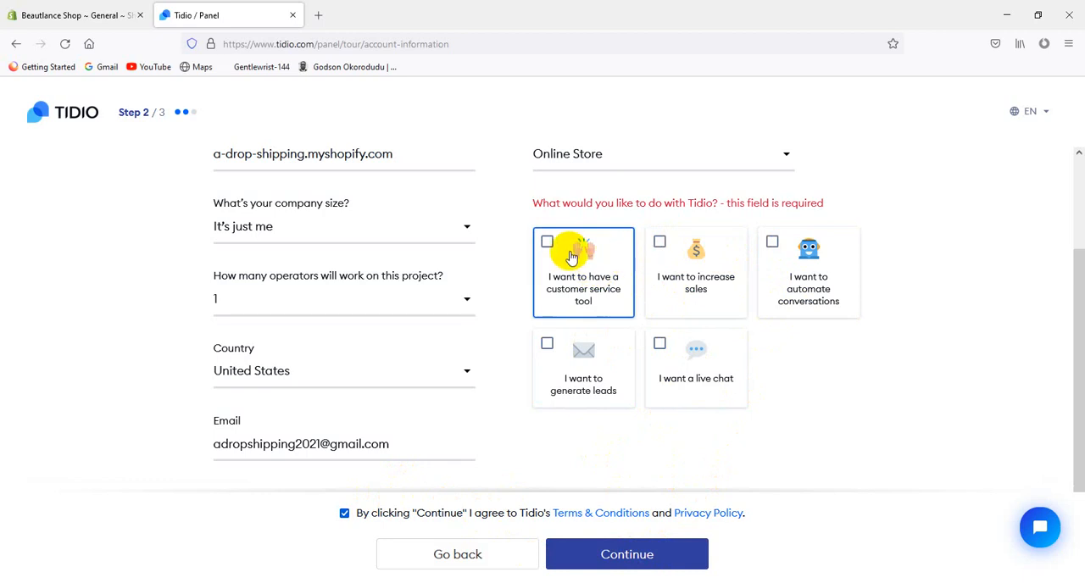
left_click(610, 270)
left_click(703, 262)
left_click(797, 269)
left_click(669, 366)
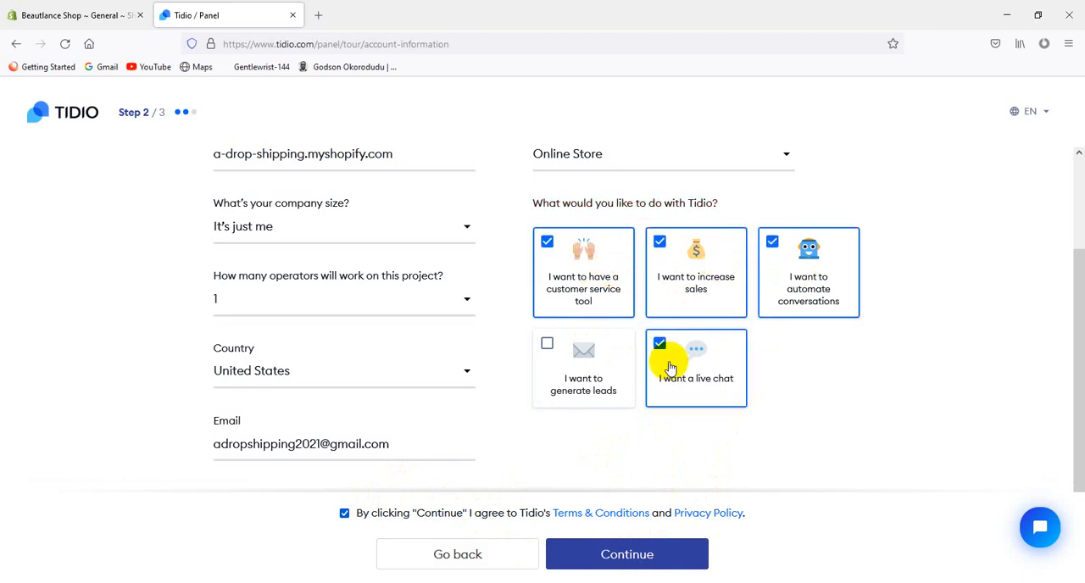
left_click(585, 366)
Continue to the first chatbot setup and accept sending new visitors a discount code in exchange for their e-mail address
left_click(641, 555)
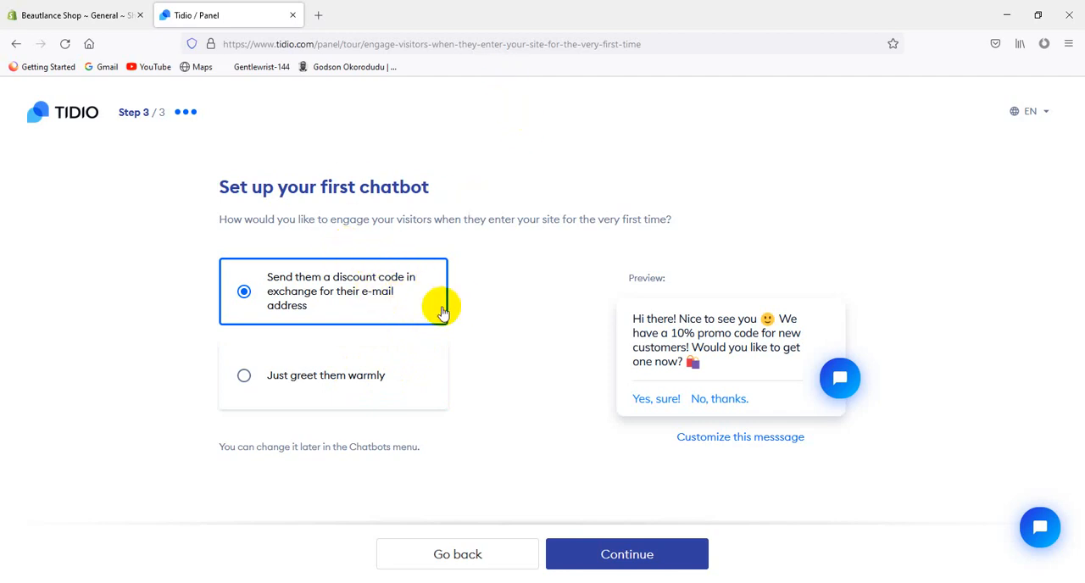
left_click(614, 555)
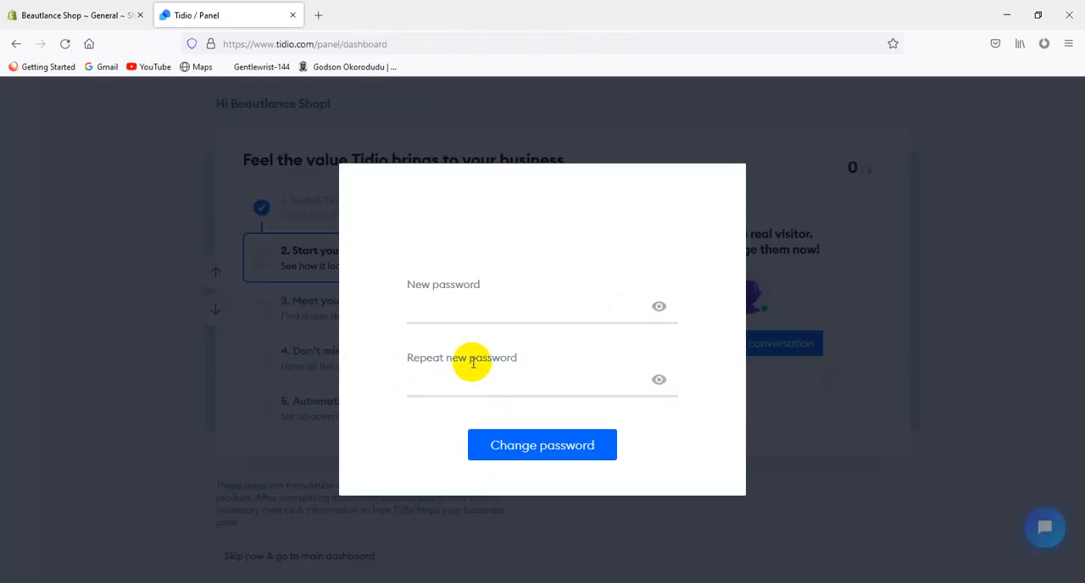
Enter and repeat a new Tidio account password, submit the change, and decline saving it in the browser
left_click(467, 308)
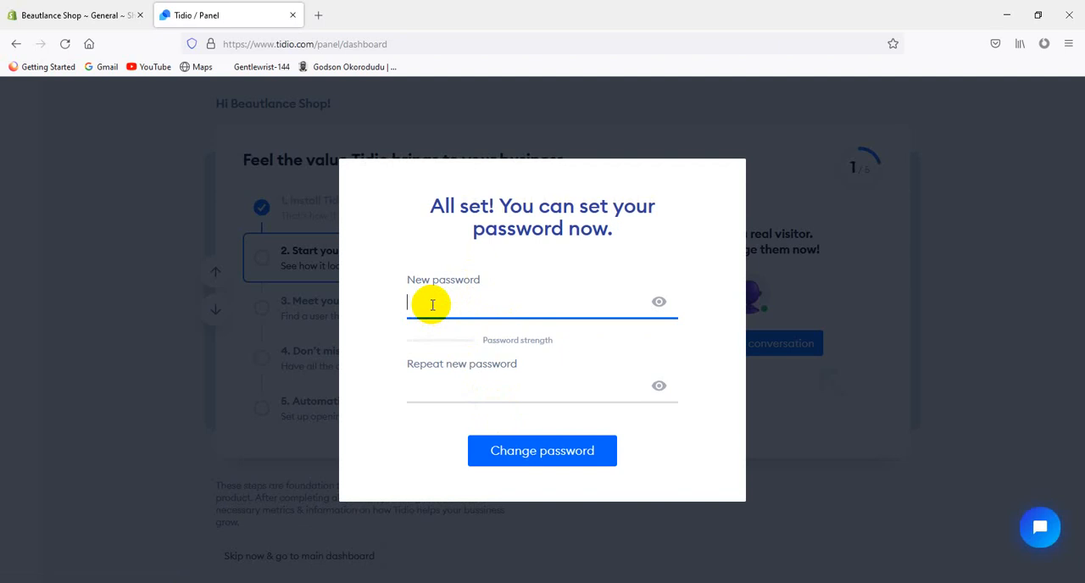
left_click(433, 306)
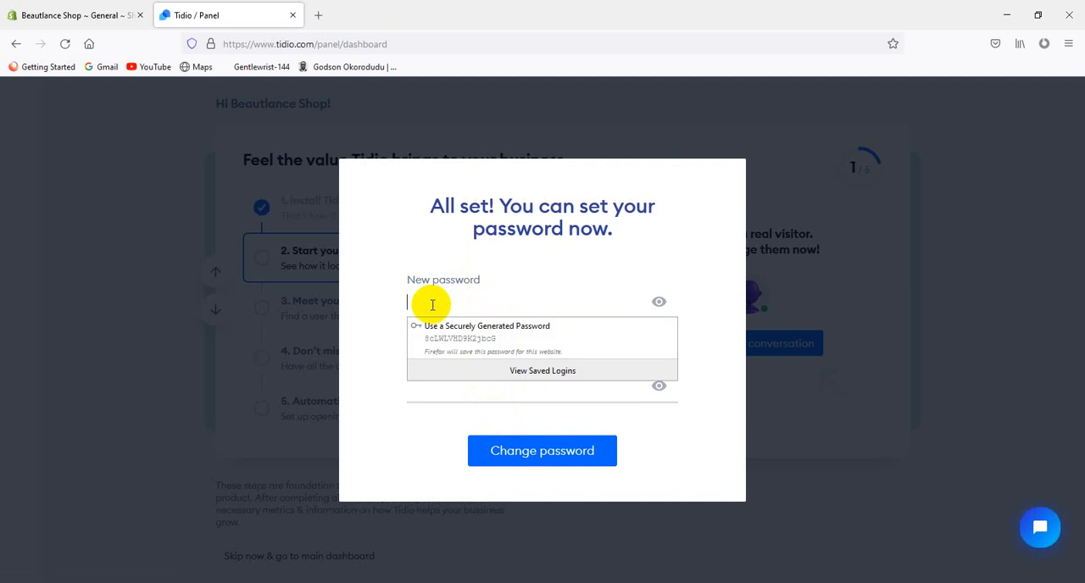
type("B")
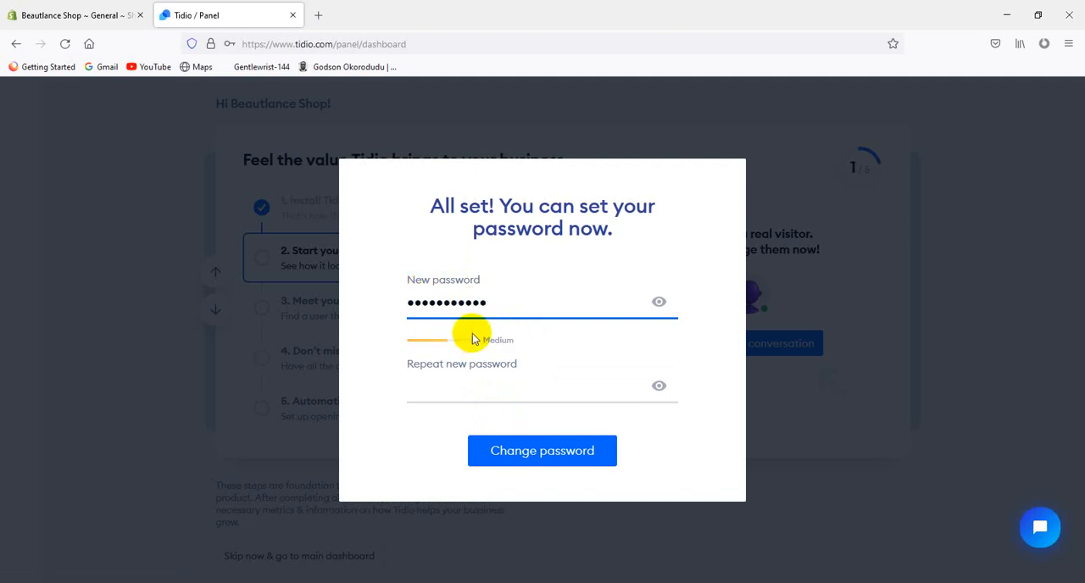
left_click(491, 395)
type("••")
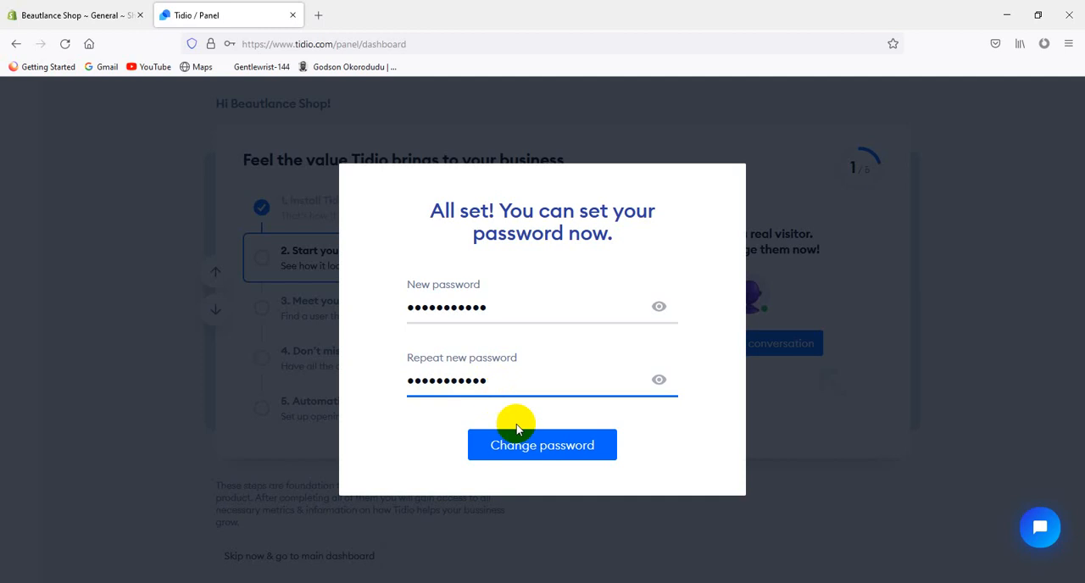
left_click(546, 450)
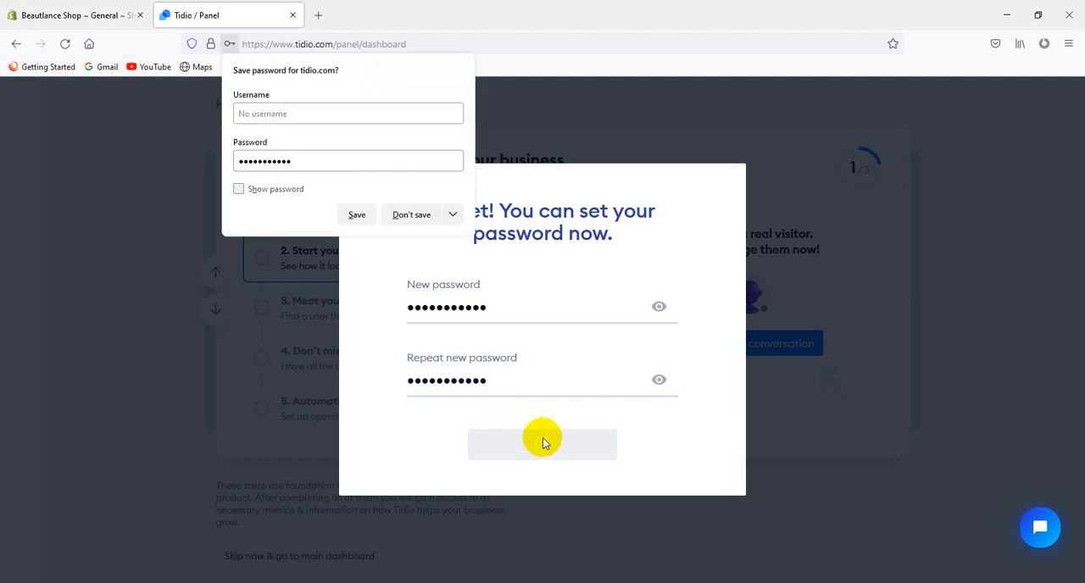
left_click(392, 219)
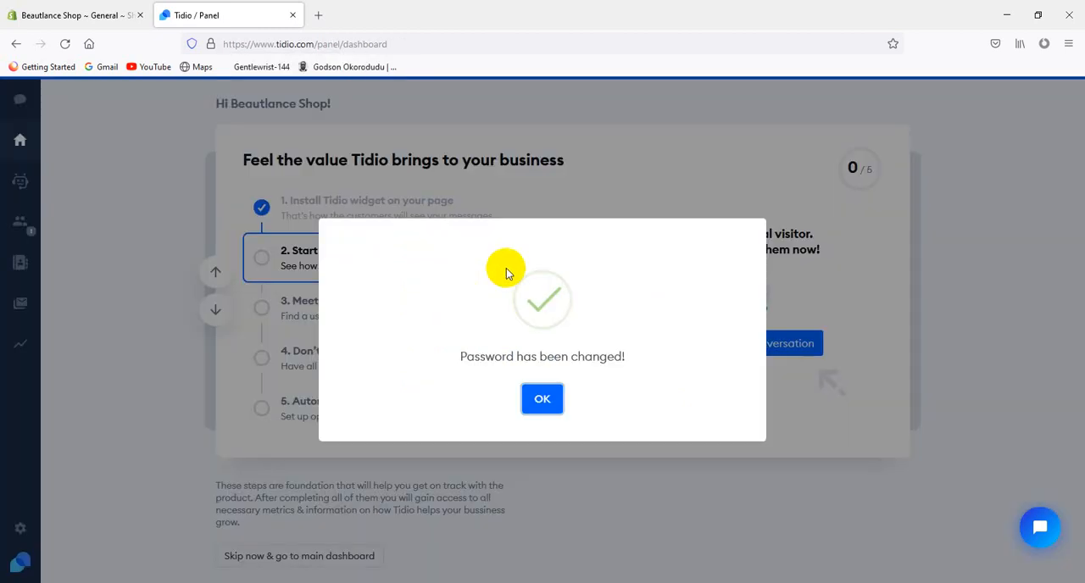
left_click(544, 399)
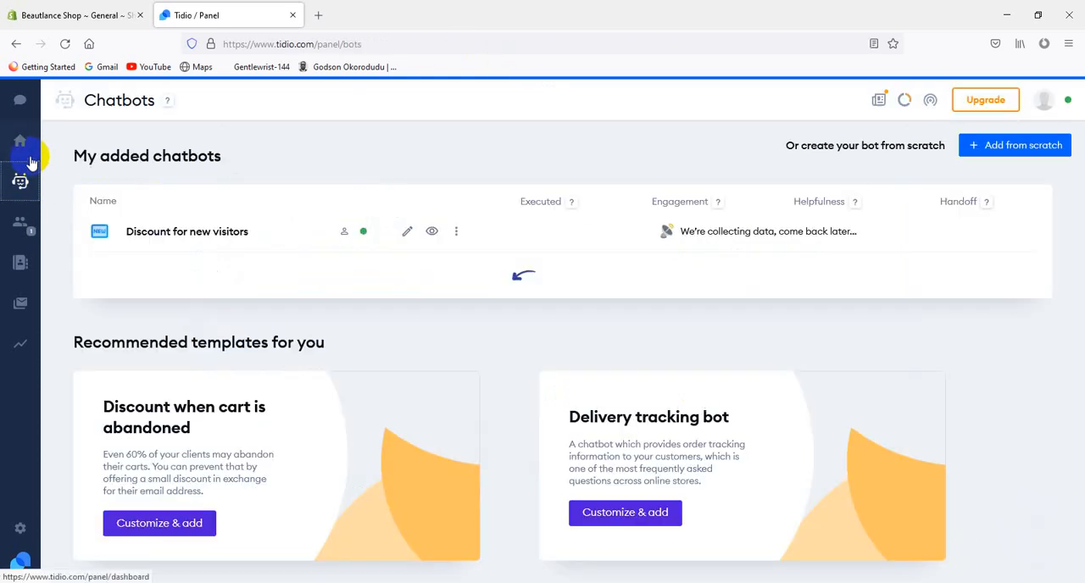
From the dashboard, open the visitor's conversation and the Visitor's List to complete the second and third onboarding tasks
left_click(20, 140)
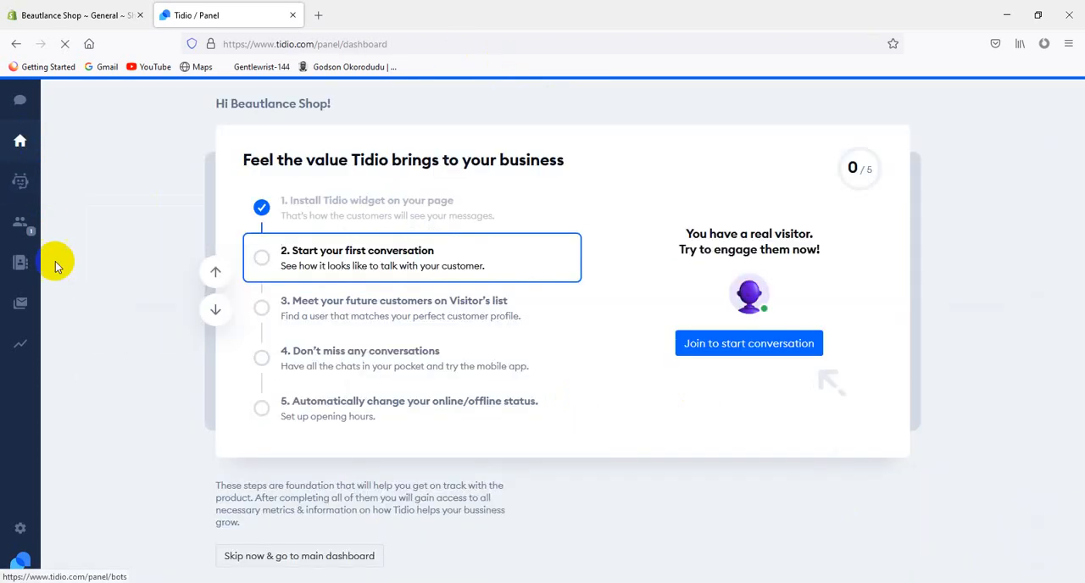
left_click(693, 343)
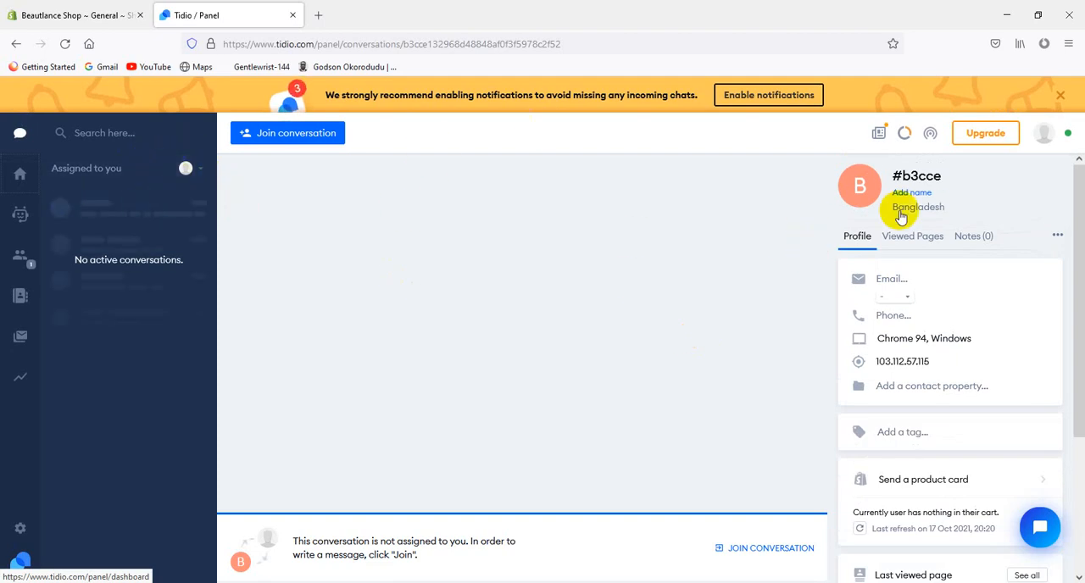
left_click(17, 175)
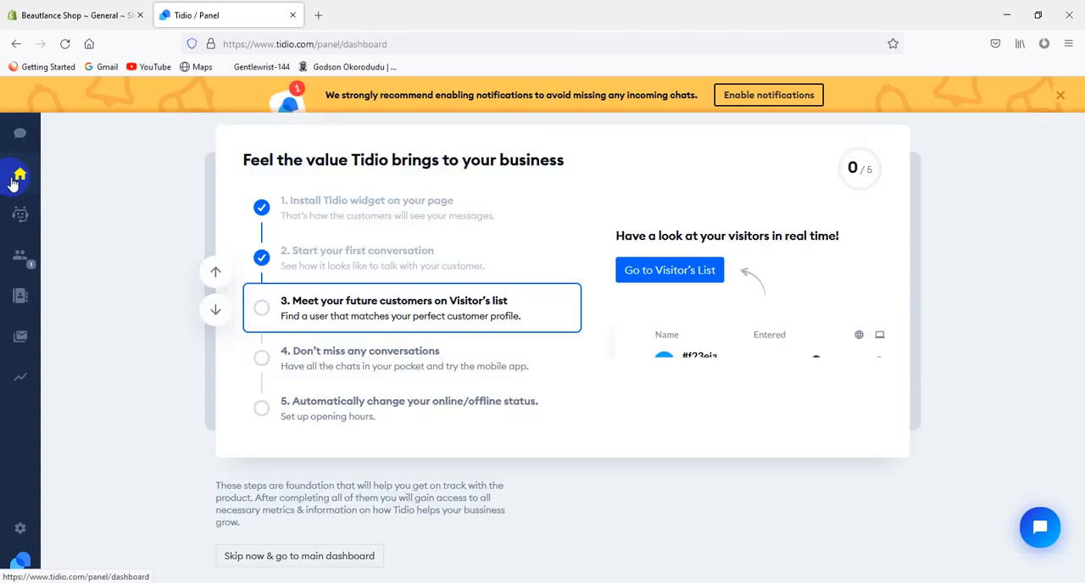
left_click(702, 269)
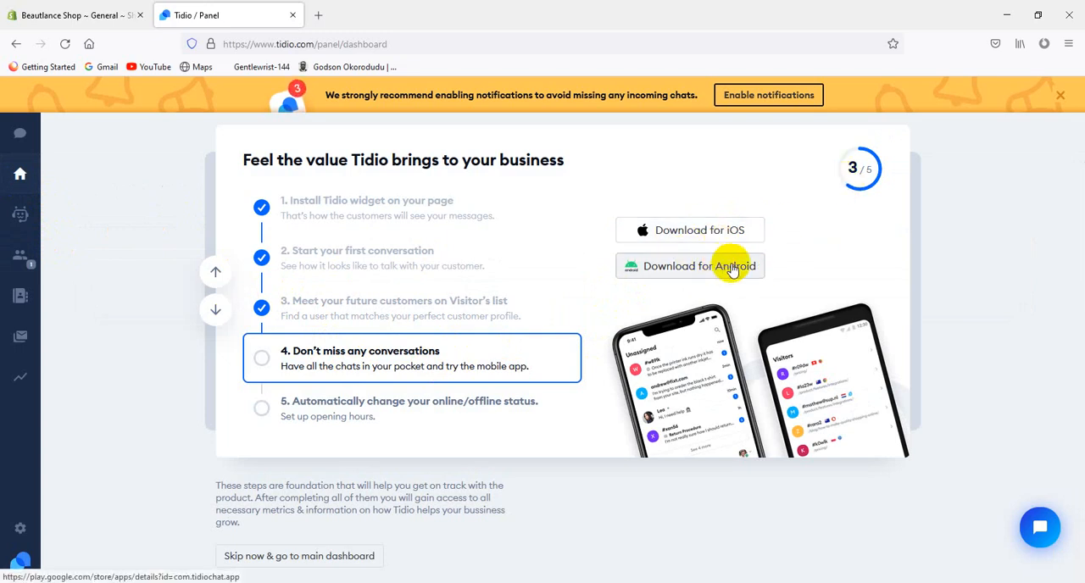
Go through the remaining onboarding tasks and open the Operating Hours settings
left_click(212, 273)
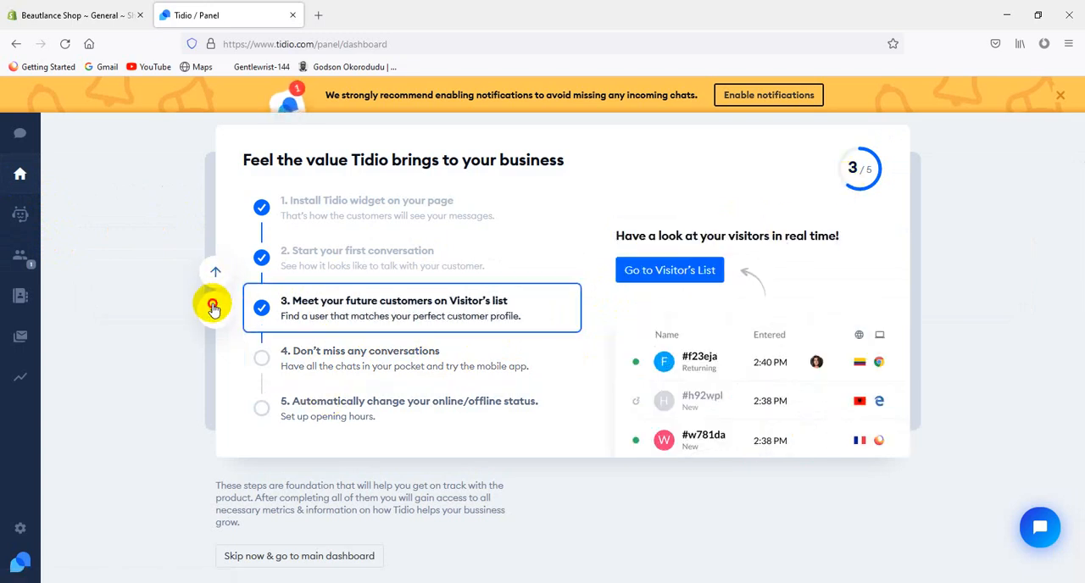
left_click(214, 307)
left_click(214, 307)
left_click(660, 331)
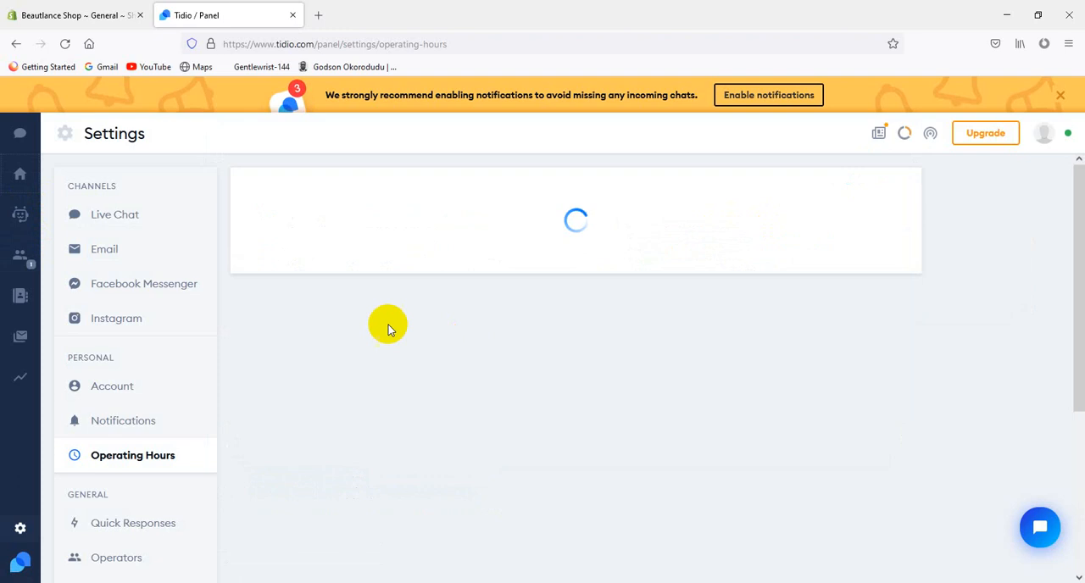
Open the Live Chat appearance settings and examine the widget options, offline message and chat preview
left_click(157, 217)
scroll(412, 381, "down", 8)
scroll(440, 421, "up", 3)
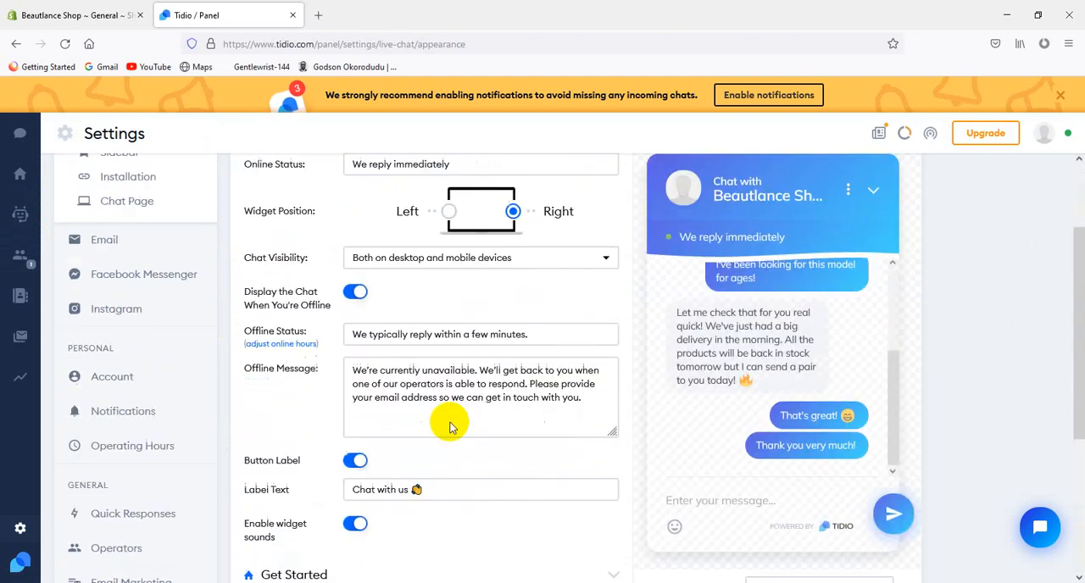
scroll(448, 424, "down", 3)
scroll(525, 416, "up", 5)
scroll(485, 436, "down", 2)
scroll(547, 420, "up", 3)
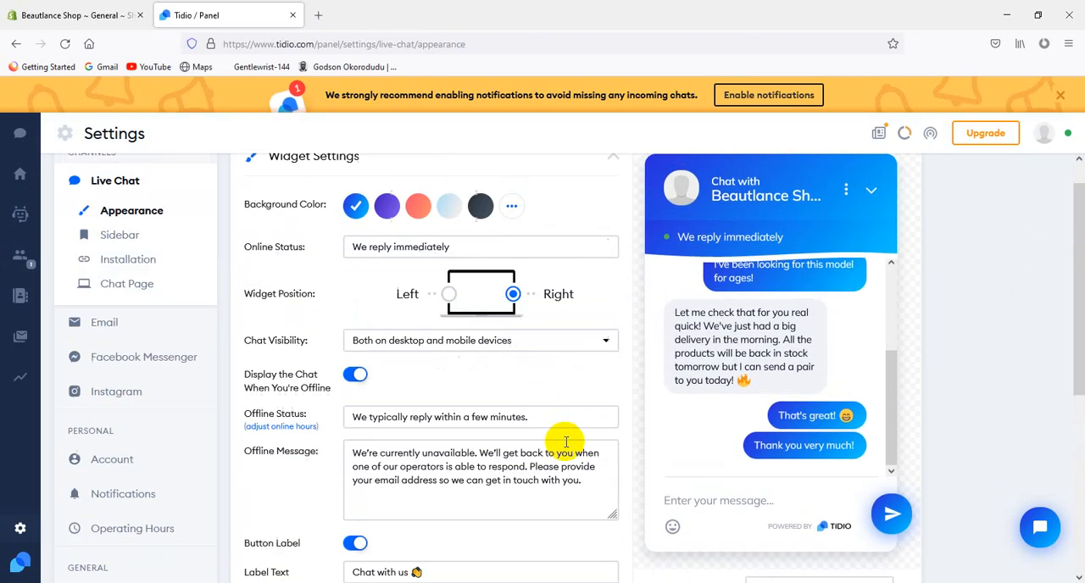
left_click(874, 219)
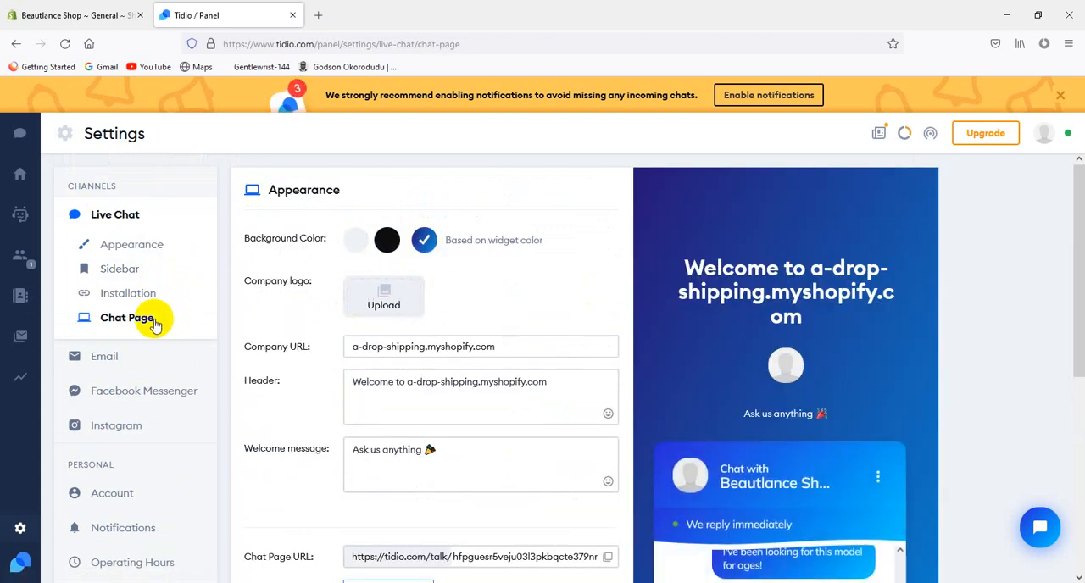
Upload Logo.png from the Beautlance Shop desktop folder as the company logo of the chat page
left_click(395, 292)
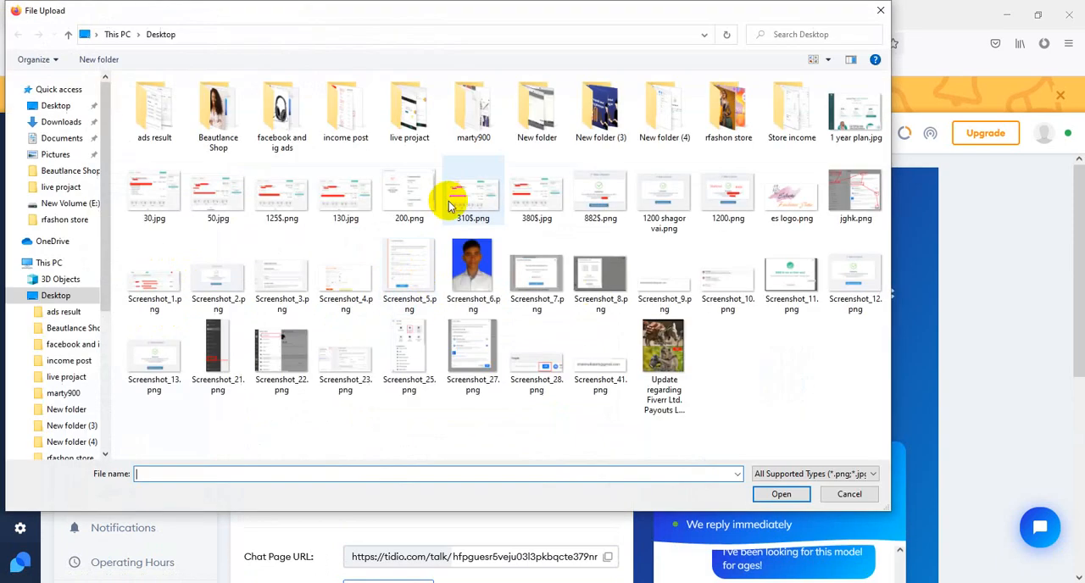
double_click(728, 110)
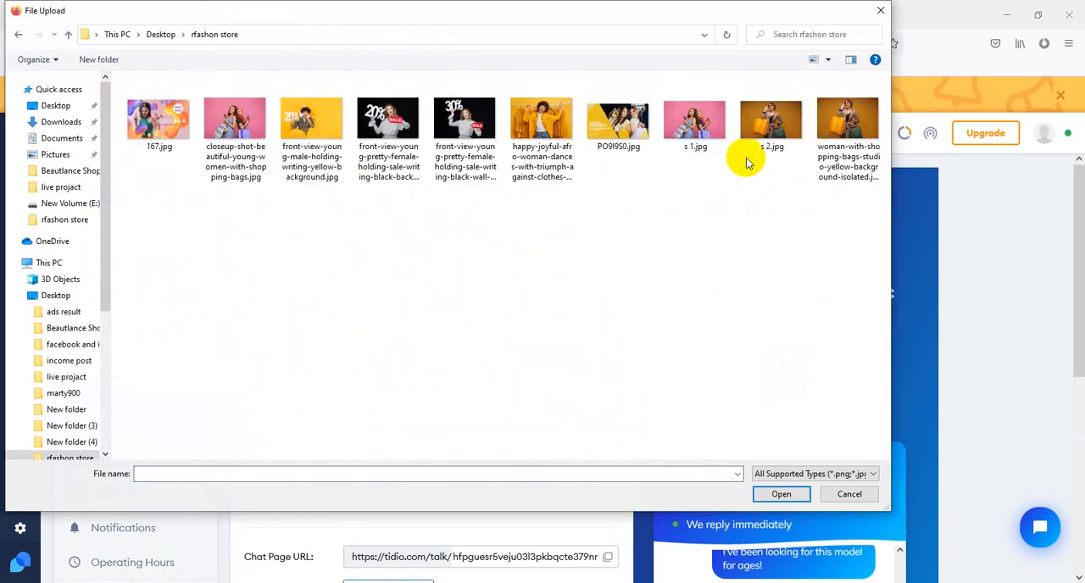
key("alt+Up")
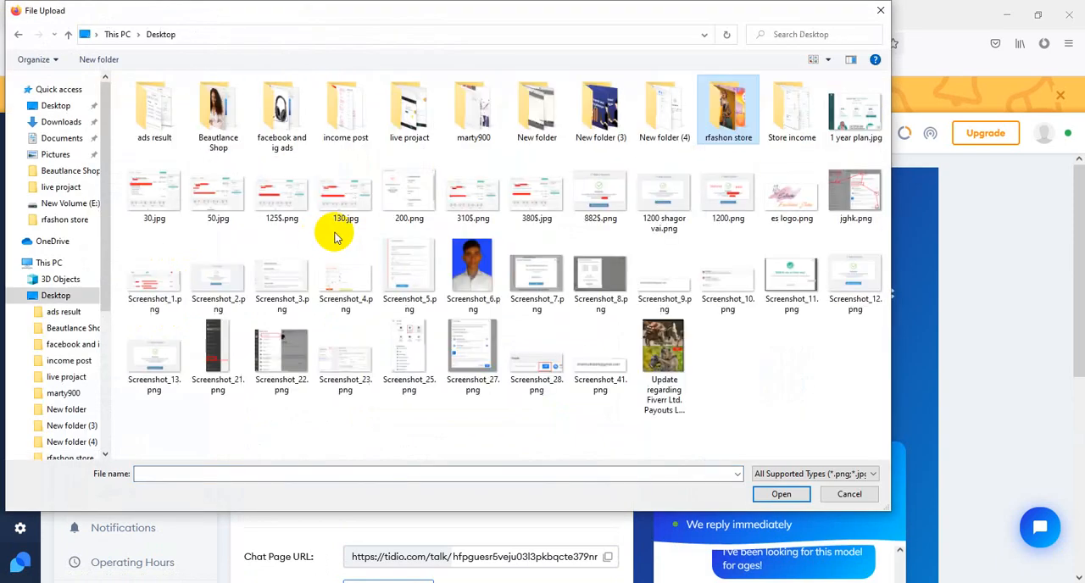
double_click(220, 125)
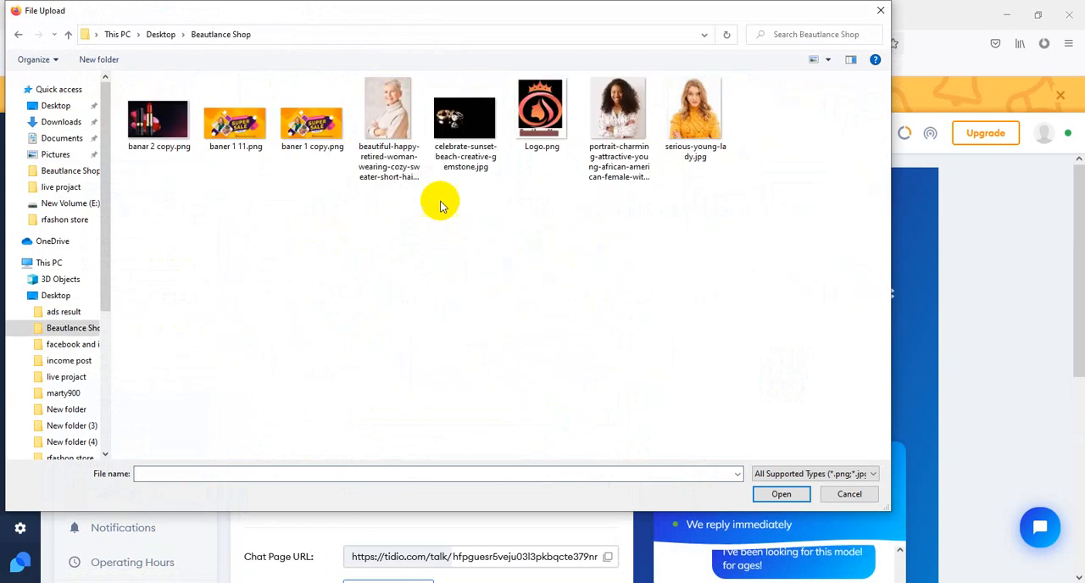
left_click(236, 136)
left_click(540, 110)
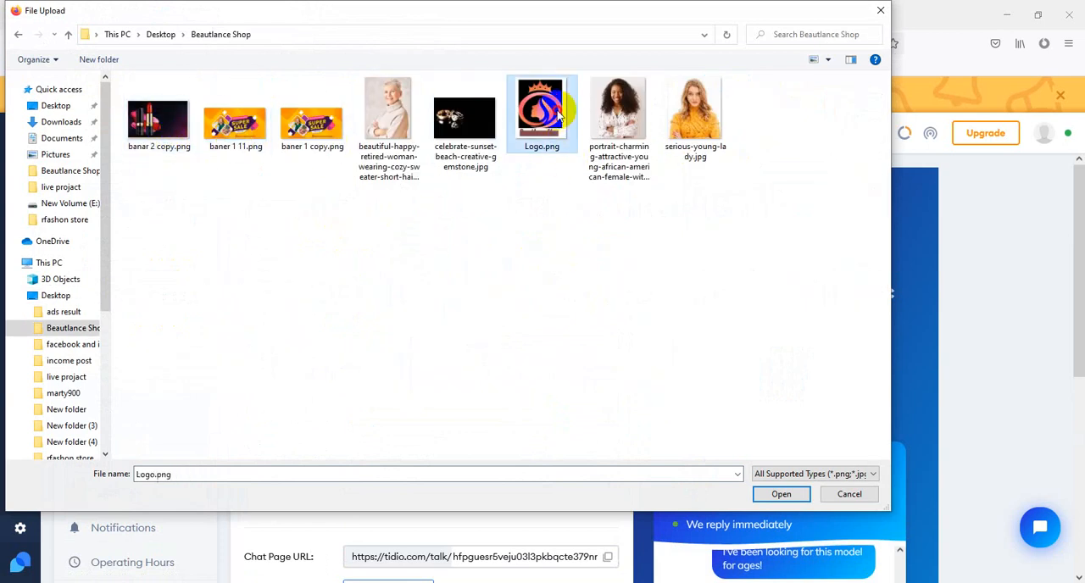
left_click(780, 494)
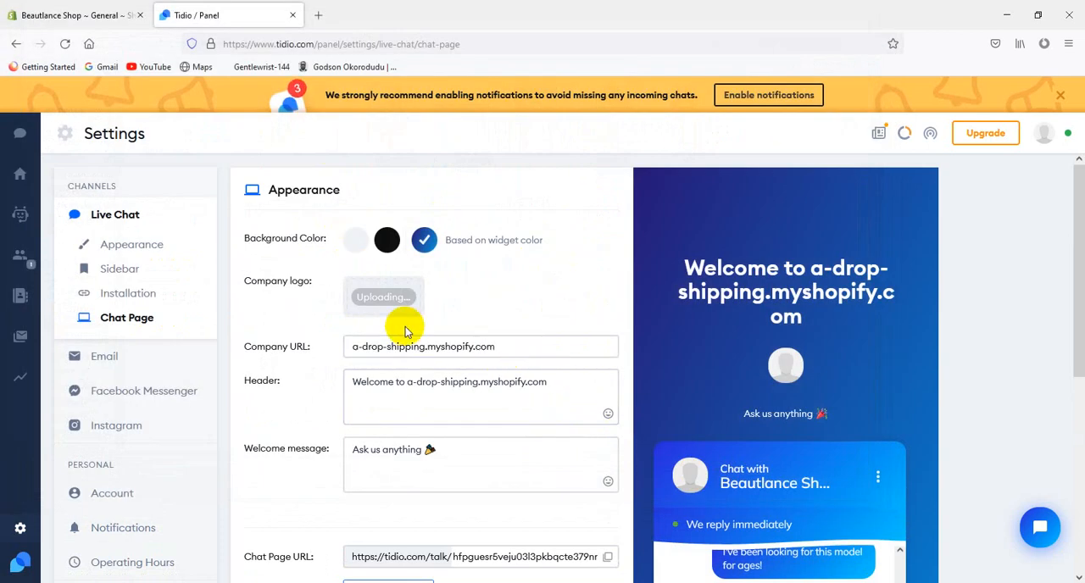
left_click(504, 347)
scroll(509, 339, "down", 1)
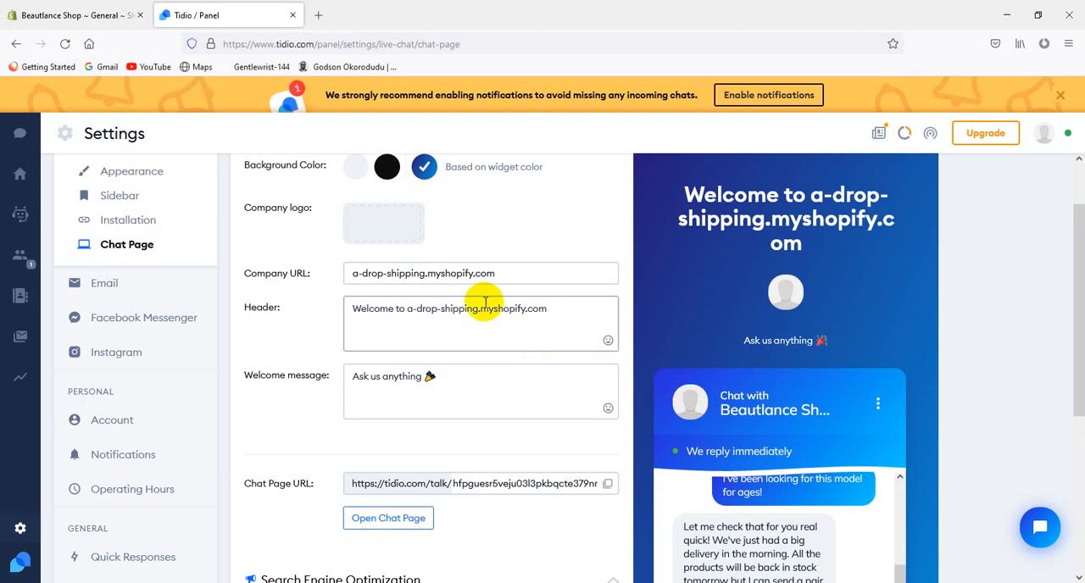
left_click_drag(520, 274, 377, 274)
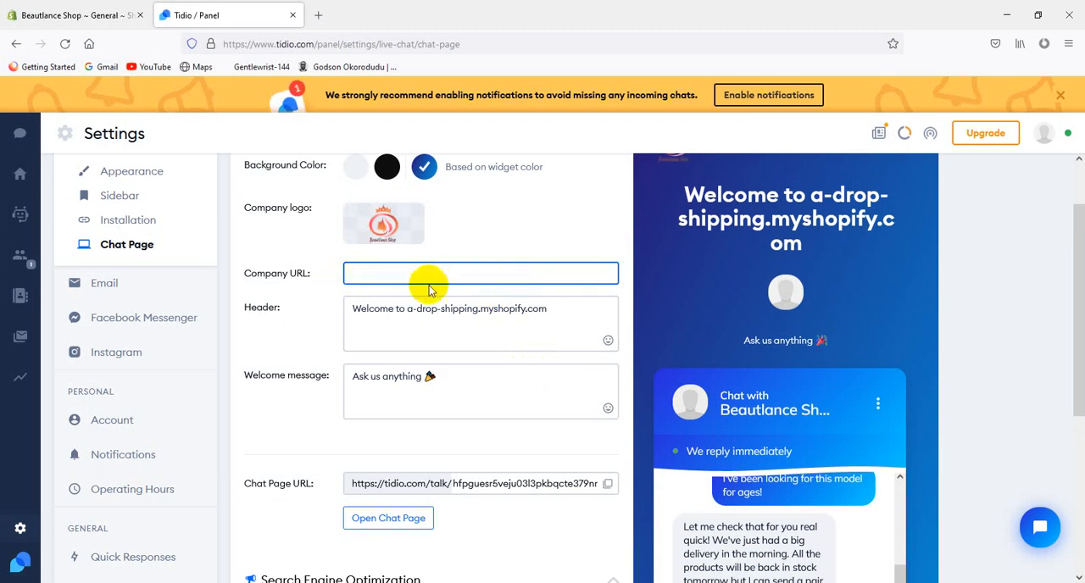
left_click(64, 16)
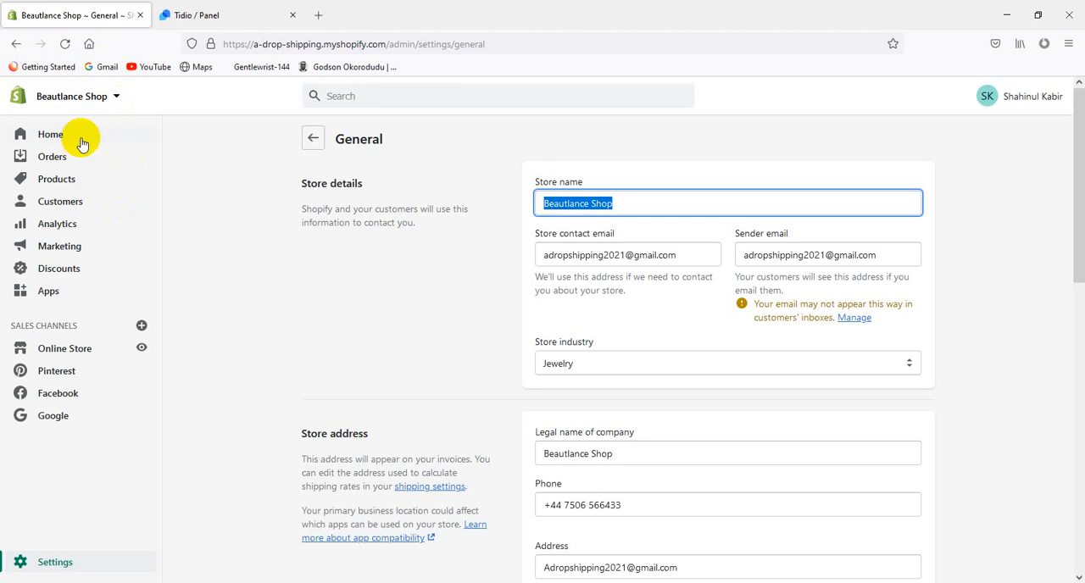
left_click(213, 15)
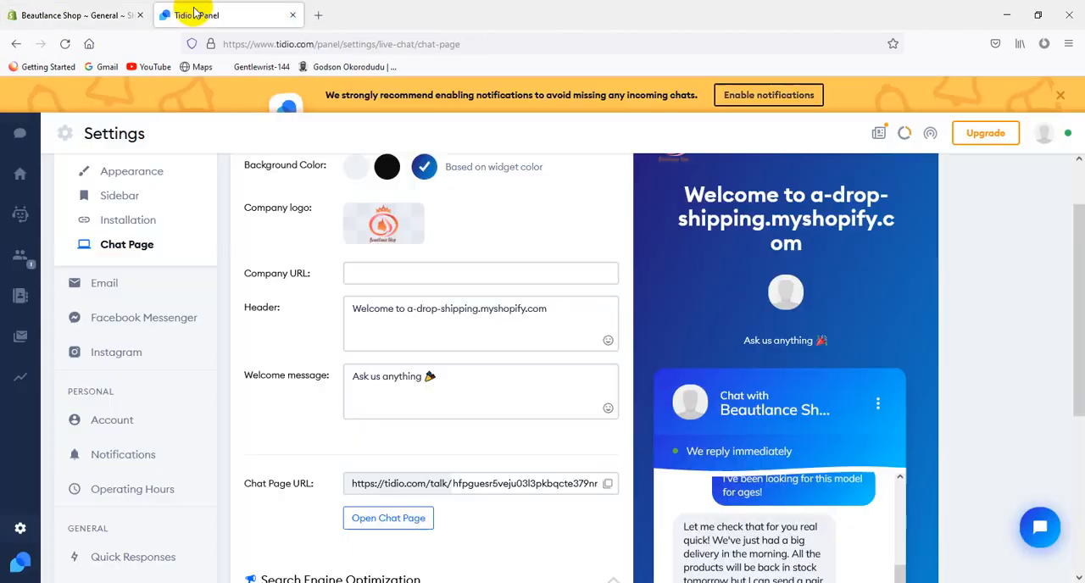
type("Beautlance Shop")
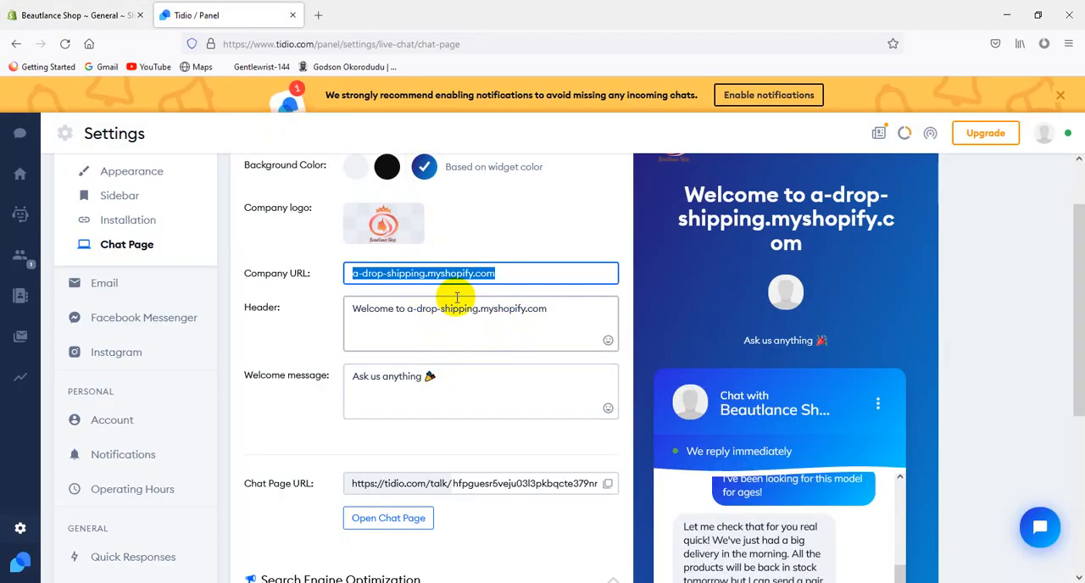
Change the chat page header to "Welcome to Beautlance Shop"
left_click_drag(549, 311, 437, 309)
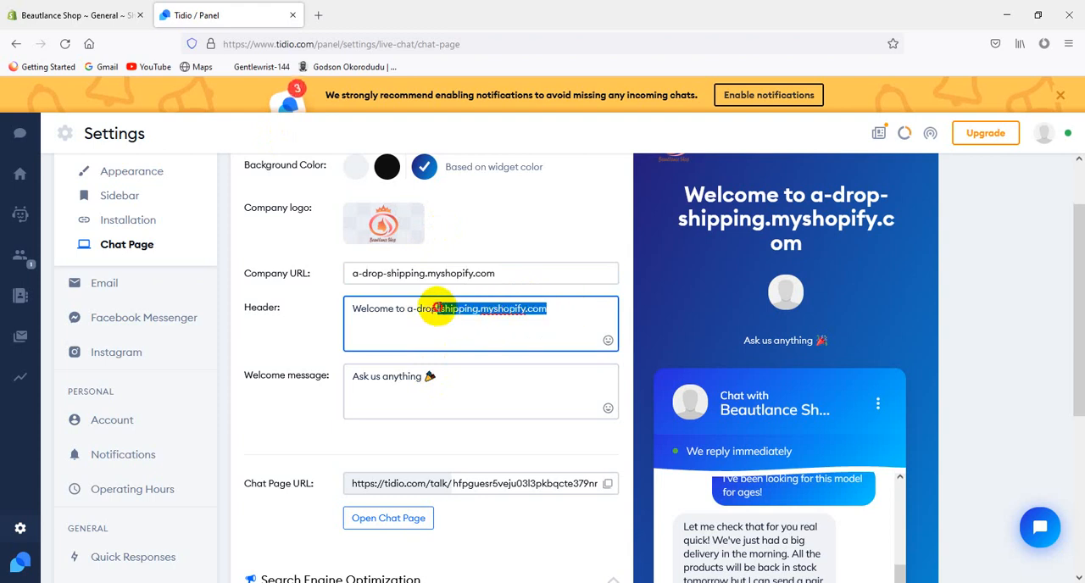
type("Beautlance Shop")
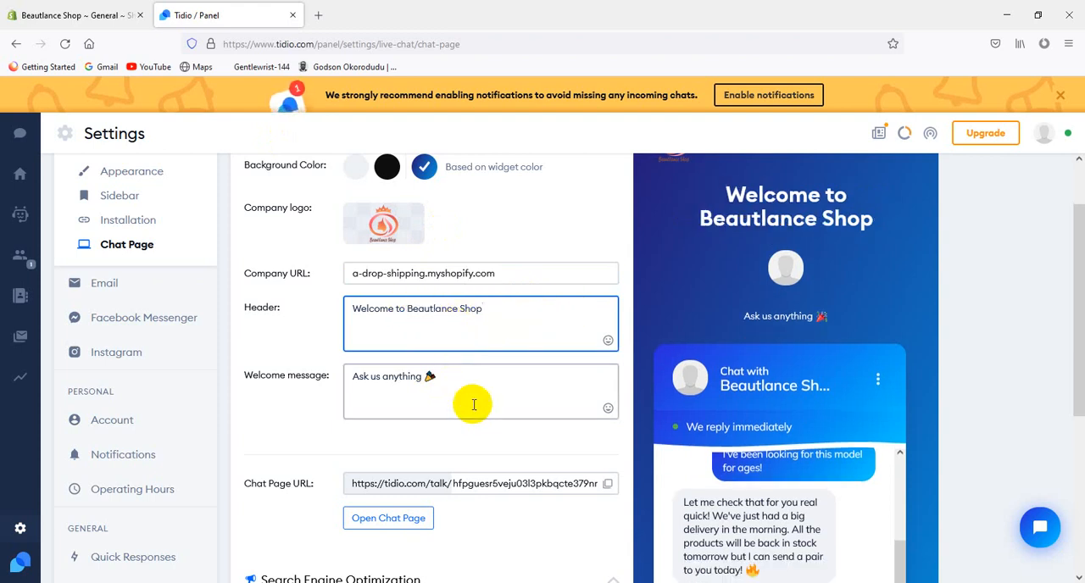
scroll(492, 424, "down", 1)
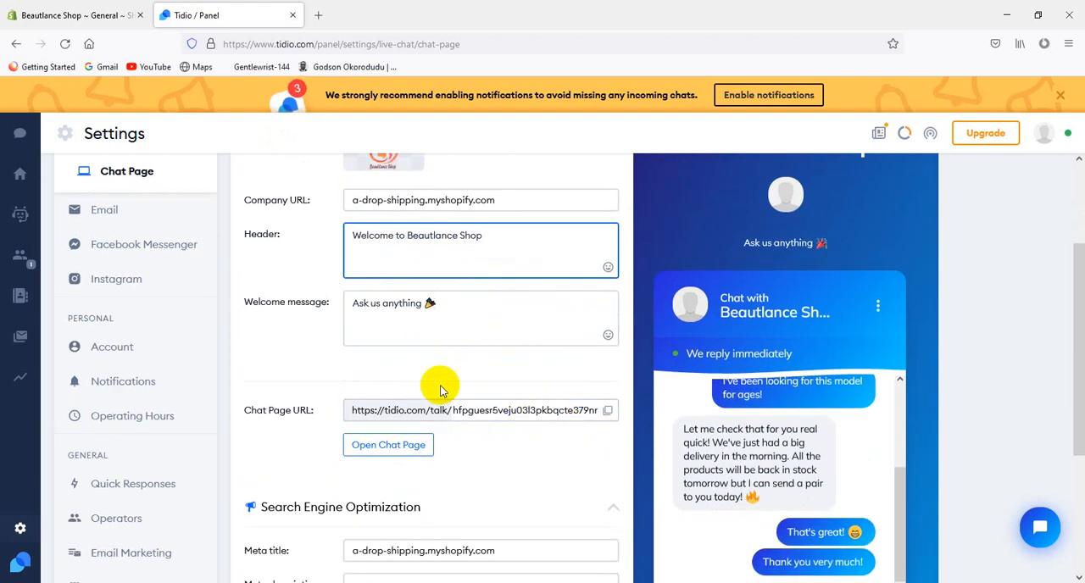
scroll(463, 403, "down", 2)
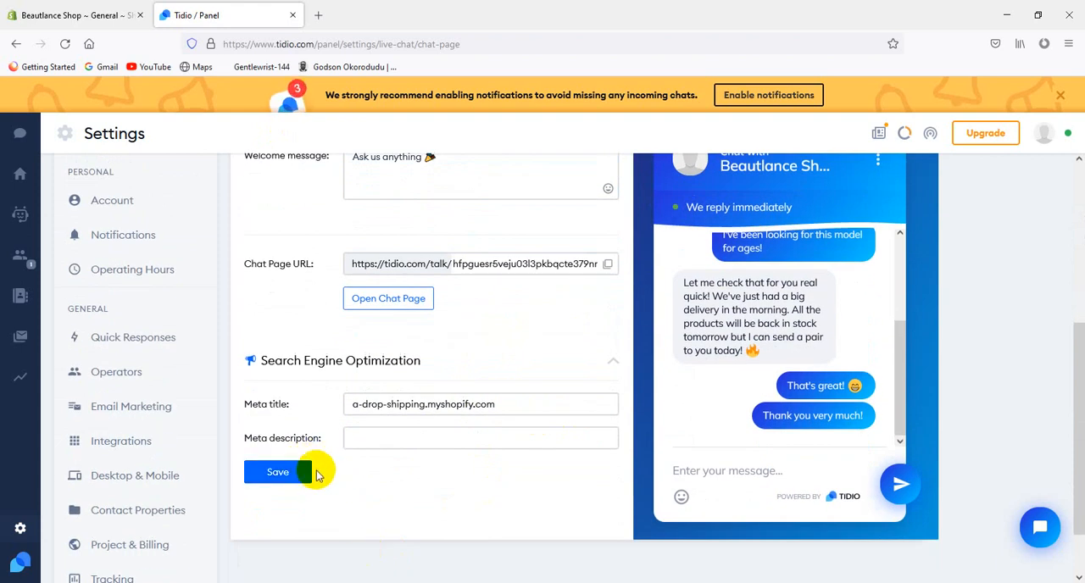
scroll(497, 397, "up", 4)
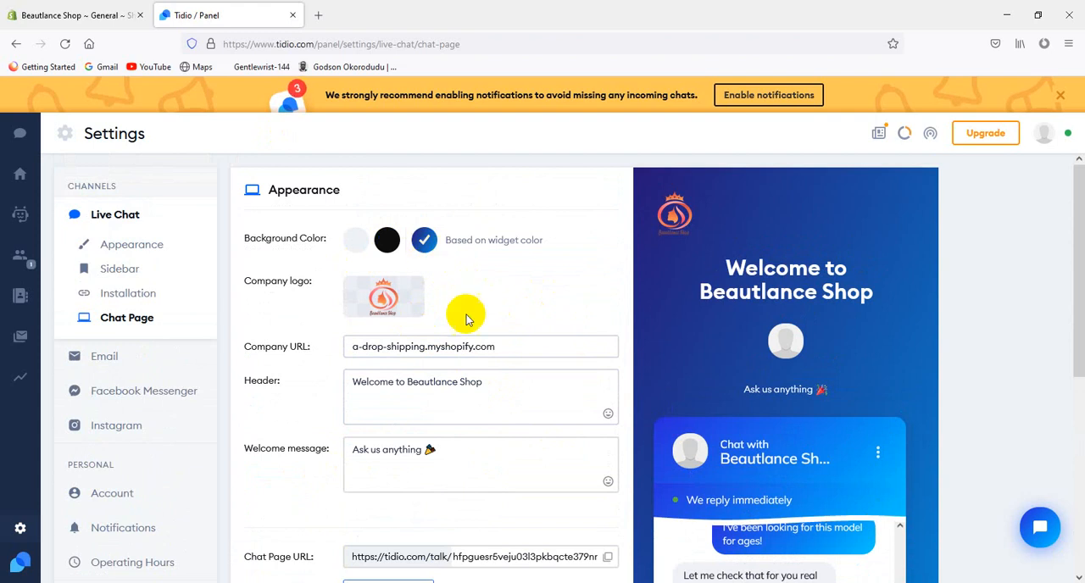
Compare the chat page background colours, choose black and save the chat page settings
scroll(461, 314, "down", 2)
scroll(436, 307, "up", 2)
left_click(388, 242)
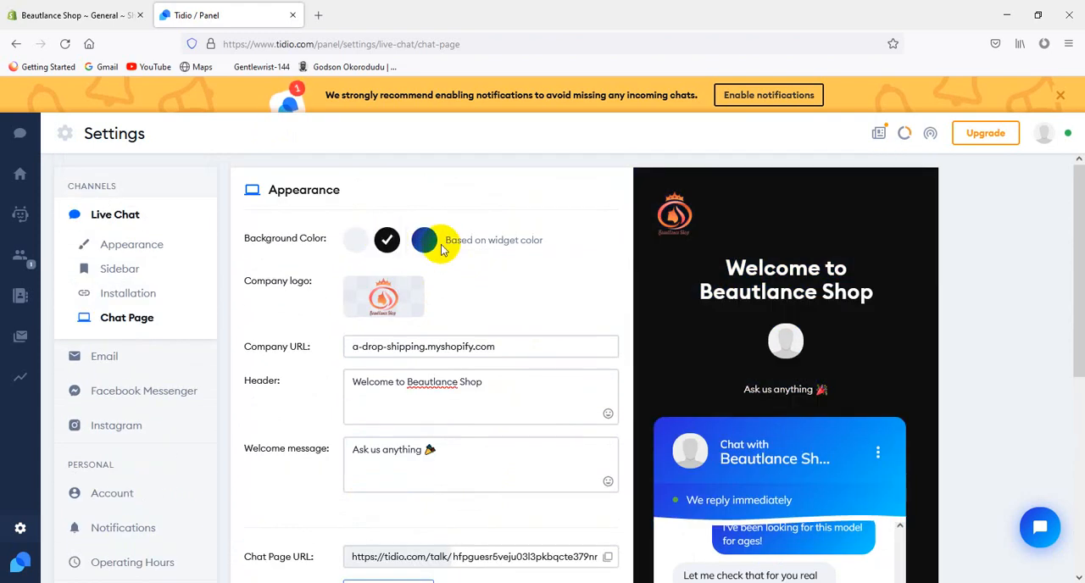
left_click(426, 241)
left_click(387, 241)
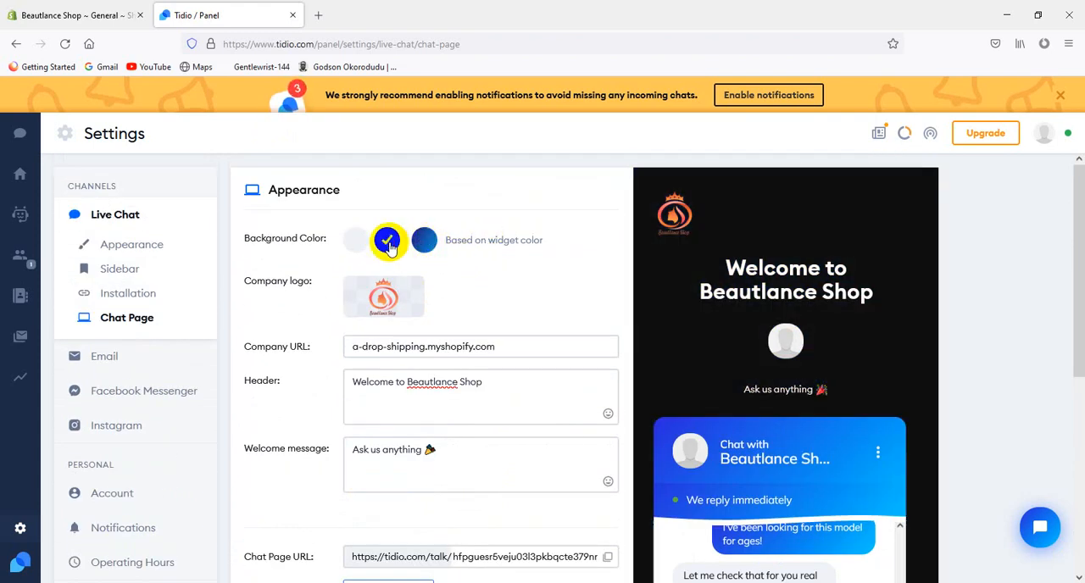
left_click(354, 243)
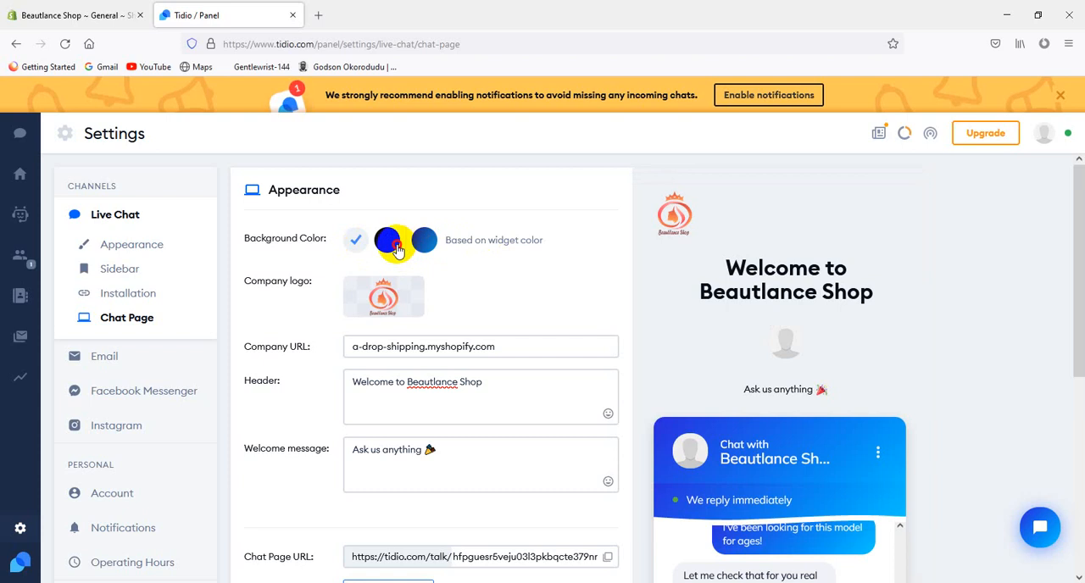
left_click(396, 246)
scroll(431, 246, "down", 5)
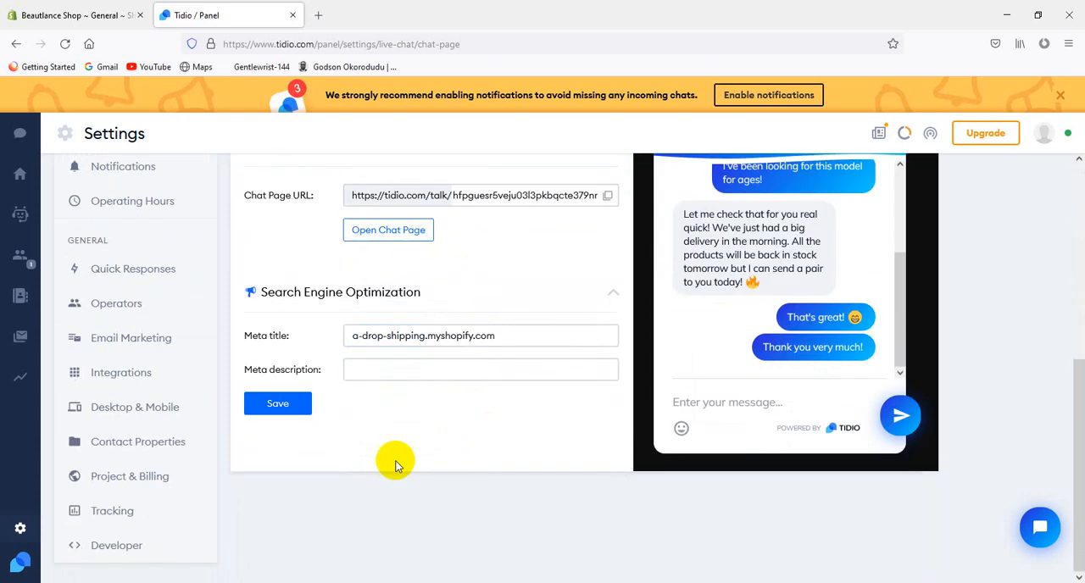
left_click(270, 406)
Examine the chat page's appearance settings, search engine optimization fields and sample conversation preview
scroll(331, 407, "up", 5)
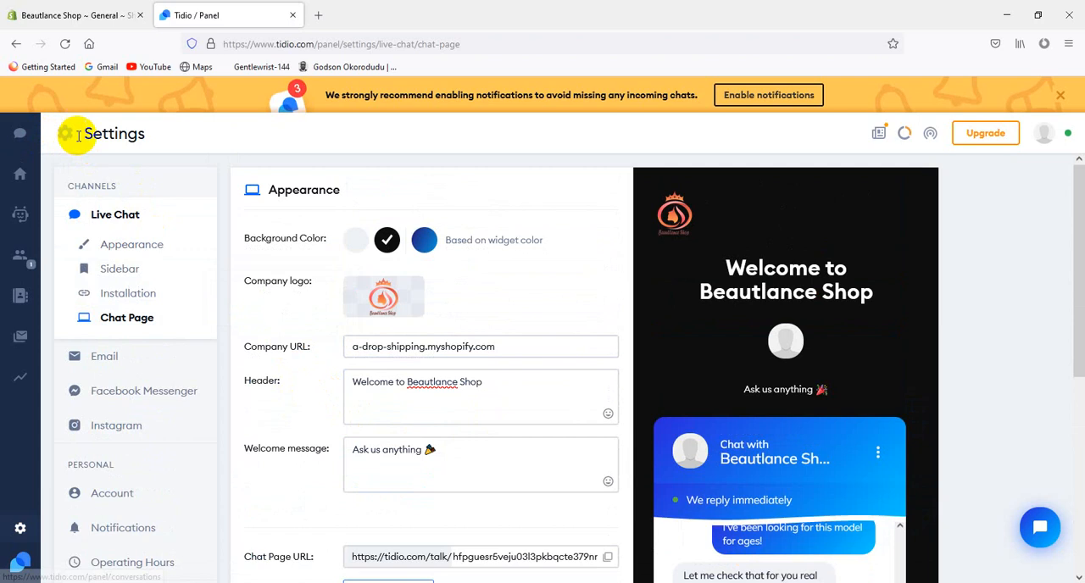
scroll(831, 392, "down", 5)
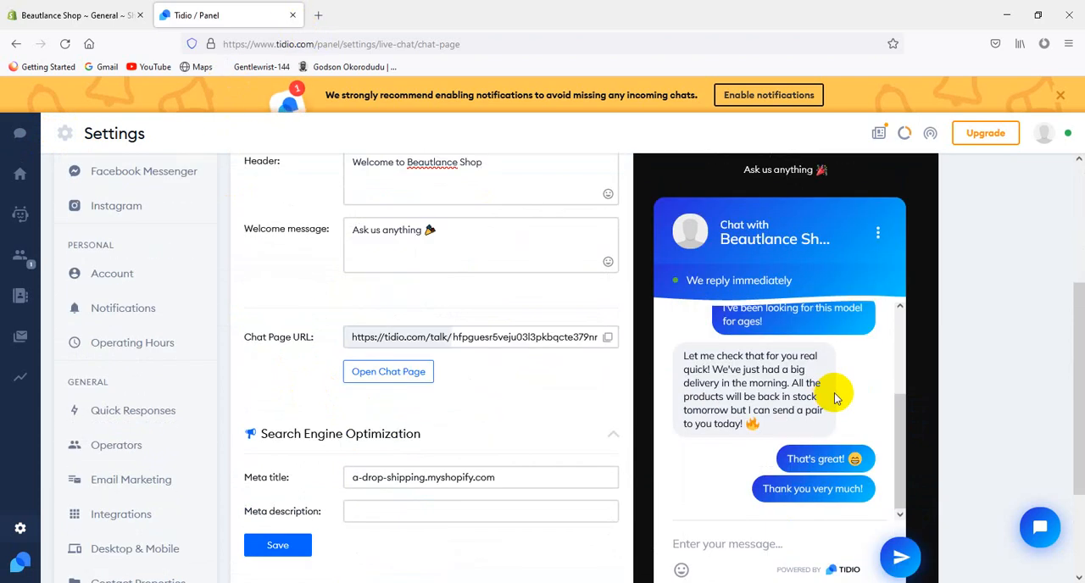
scroll(673, 358, "up", 8)
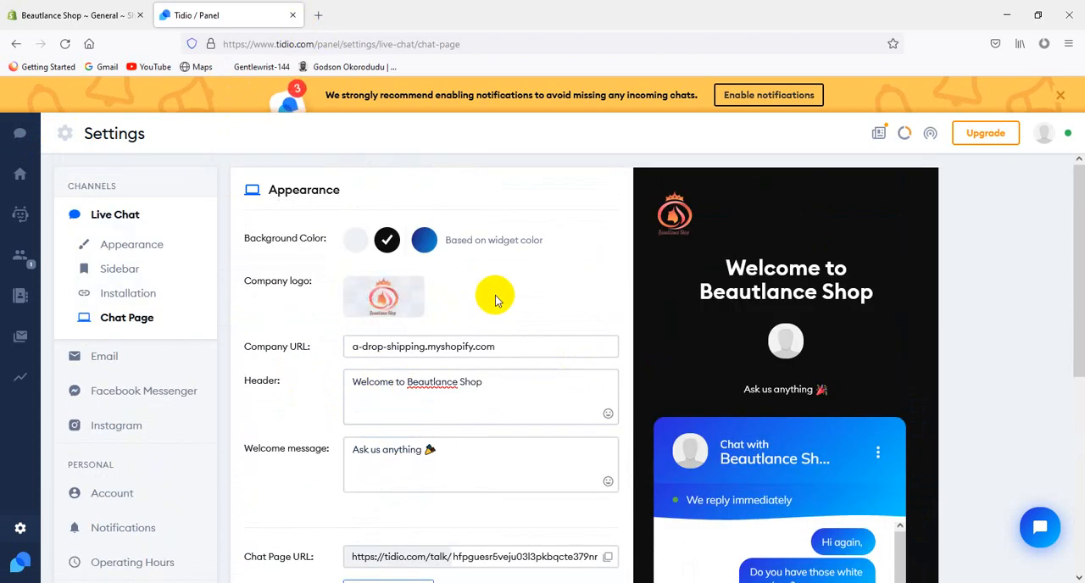
scroll(545, 339, "down", 5)
scroll(499, 346, "up", 1)
scroll(498, 346, "up", 3)
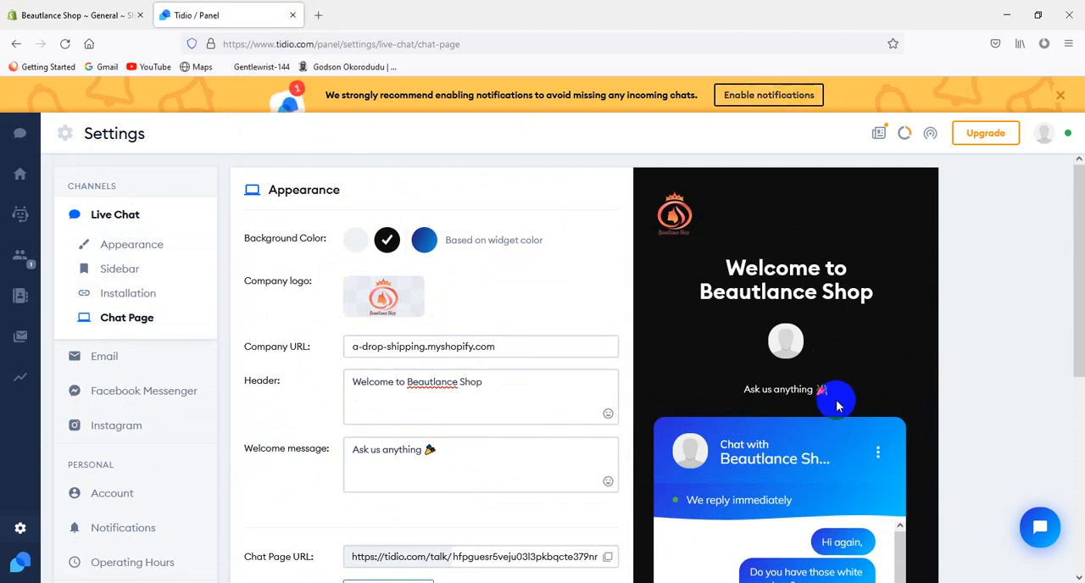
scroll(837, 407, "down", 4)
scroll(823, 412, "up", 4)
scroll(799, 407, "down", 3)
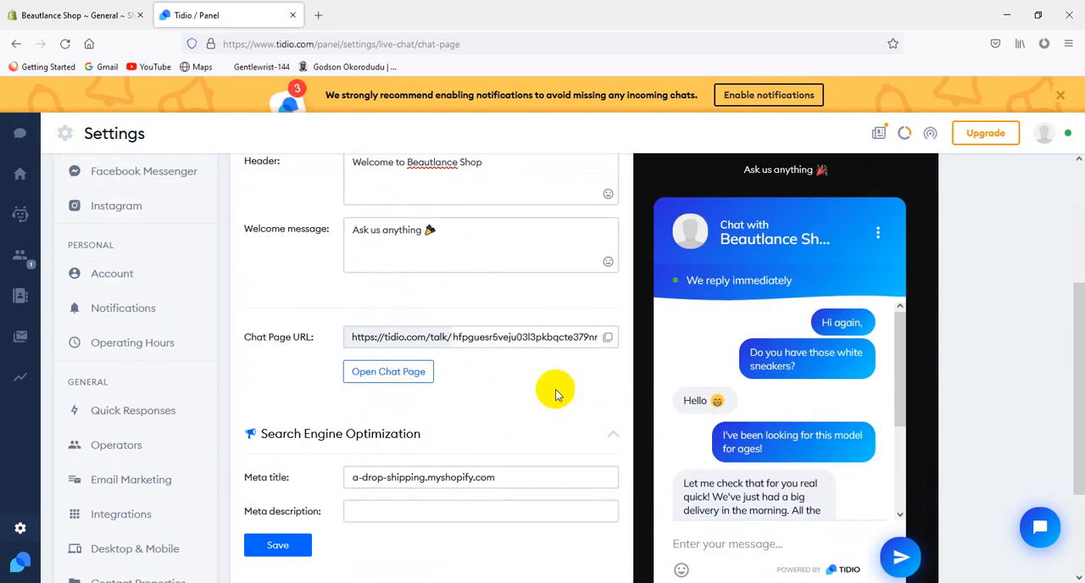
scroll(501, 397, "up", 1)
scroll(521, 404, "down", 3)
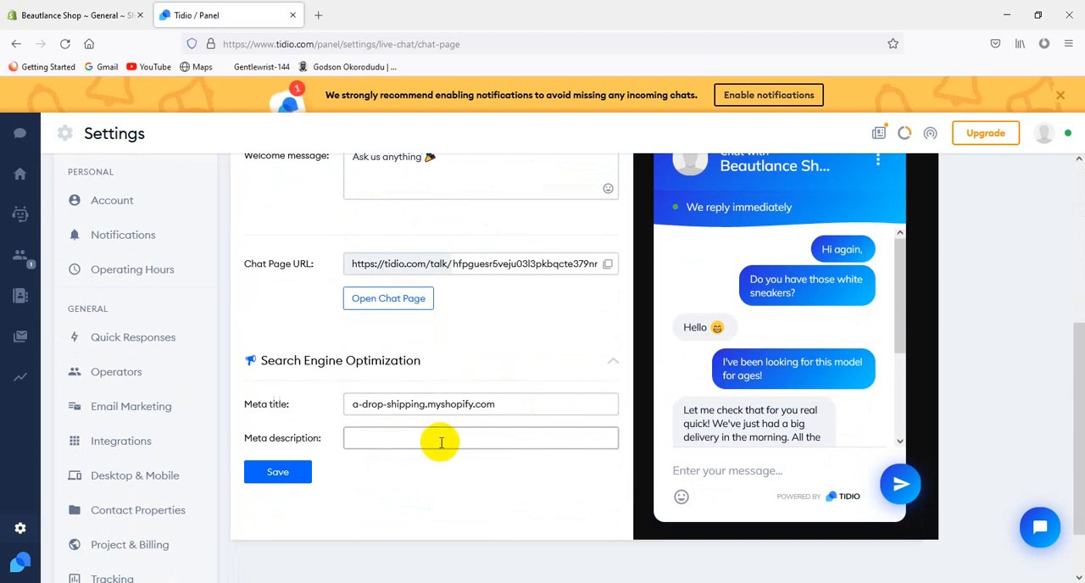
Open the personal Account settings and upload Logo.png from the Beautlance Shop folder as the profile picture
left_click(128, 204)
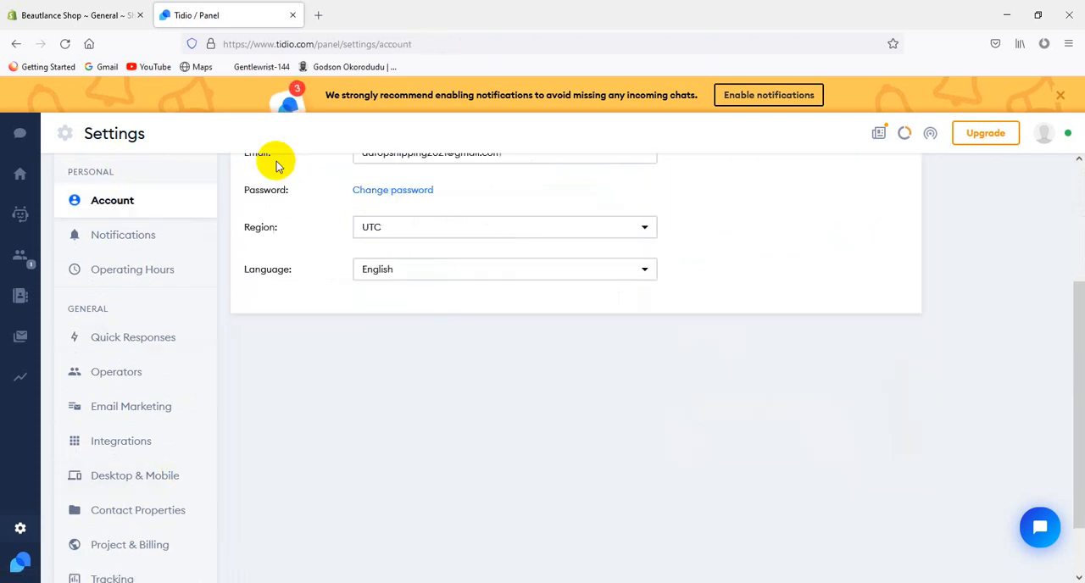
scroll(363, 296, "up", 3)
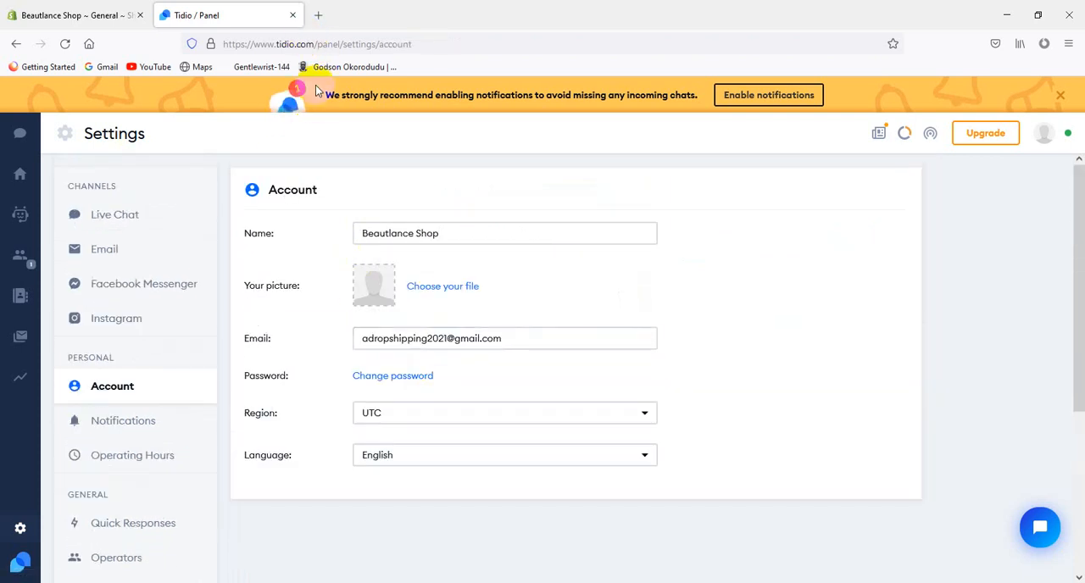
left_click(388, 293)
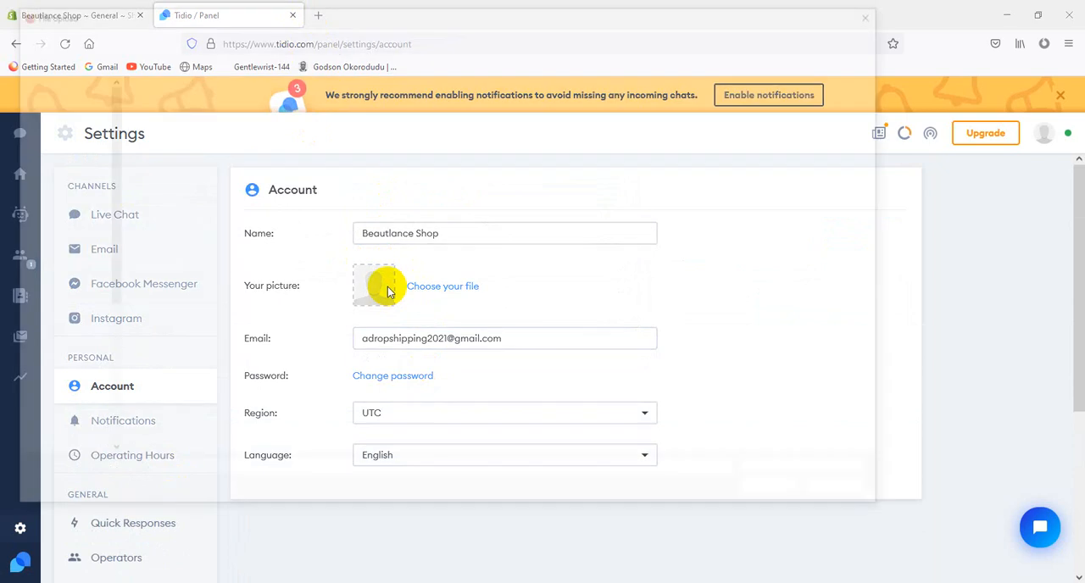
left_click(536, 119)
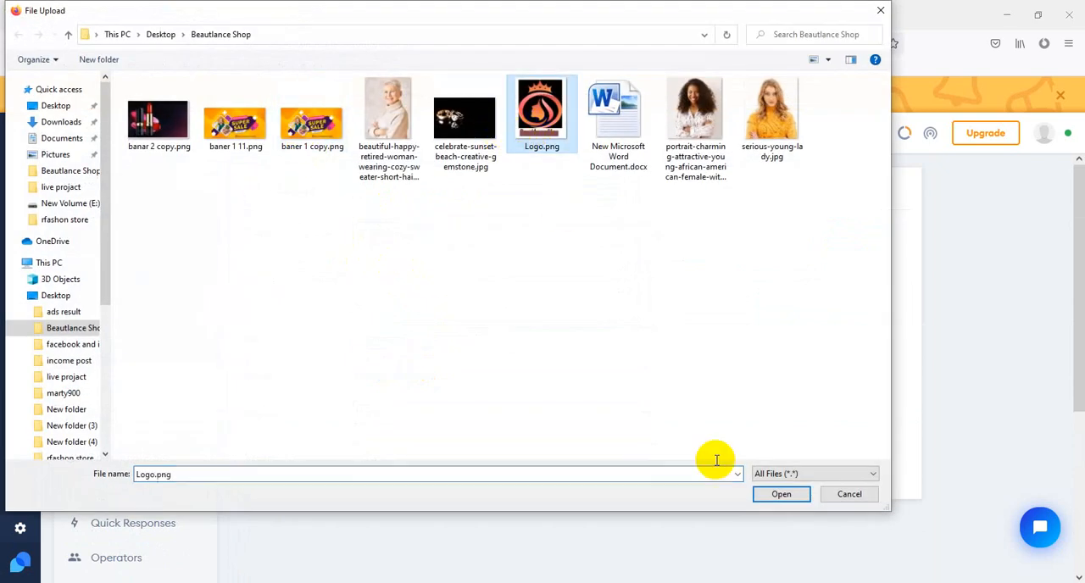
left_click(771, 496)
scroll(670, 411, "down", 1)
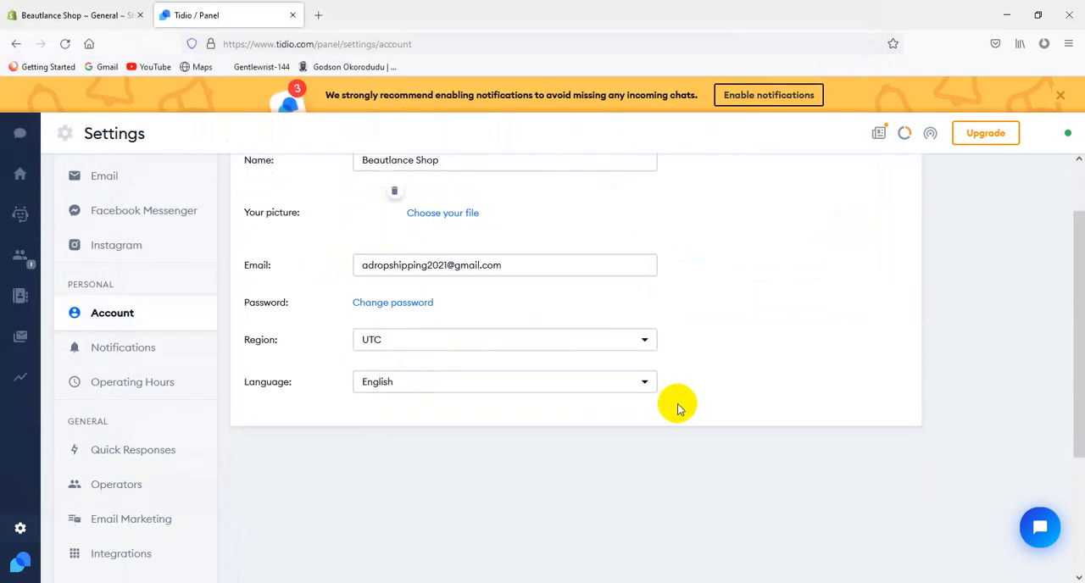
left_click(542, 421)
scroll(500, 455, "up", 1)
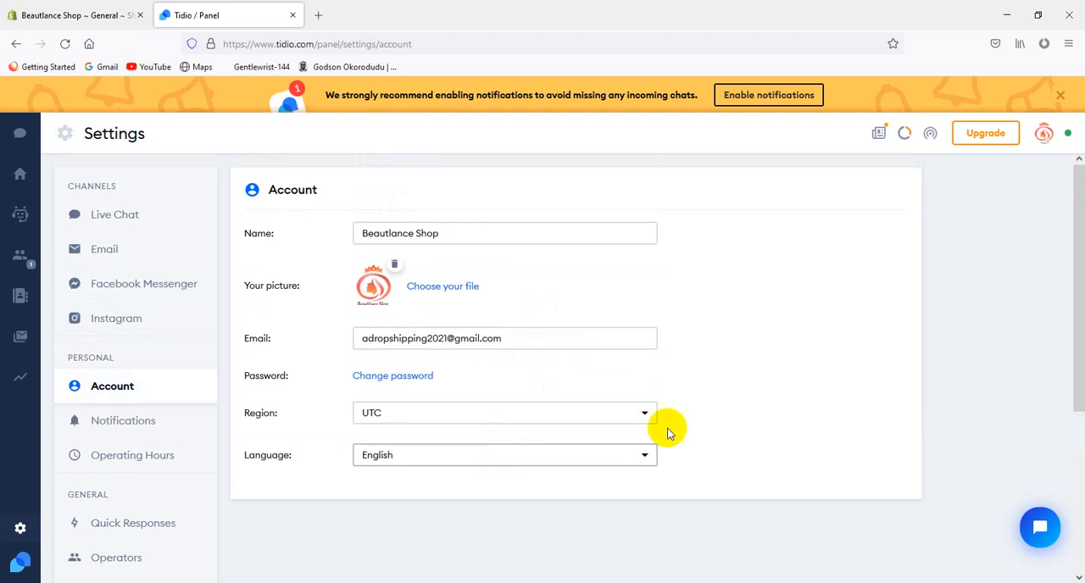
Switch to the Shopify admin, open the installed apps list and close the Tidio panel
key("ctrl+shift+Tab")
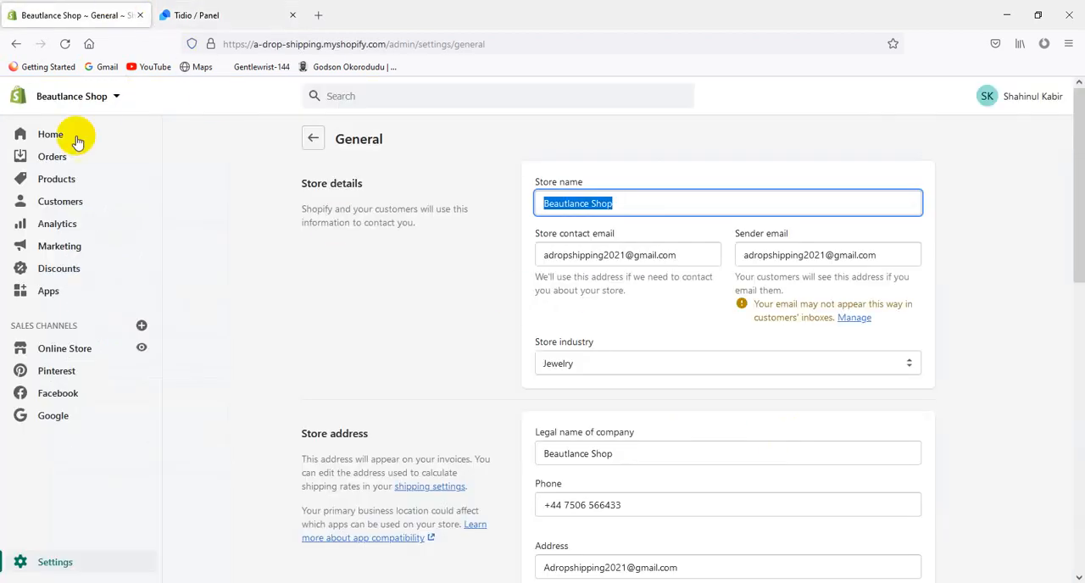
left_click(84, 298)
left_click(271, 15)
left_click(292, 15)
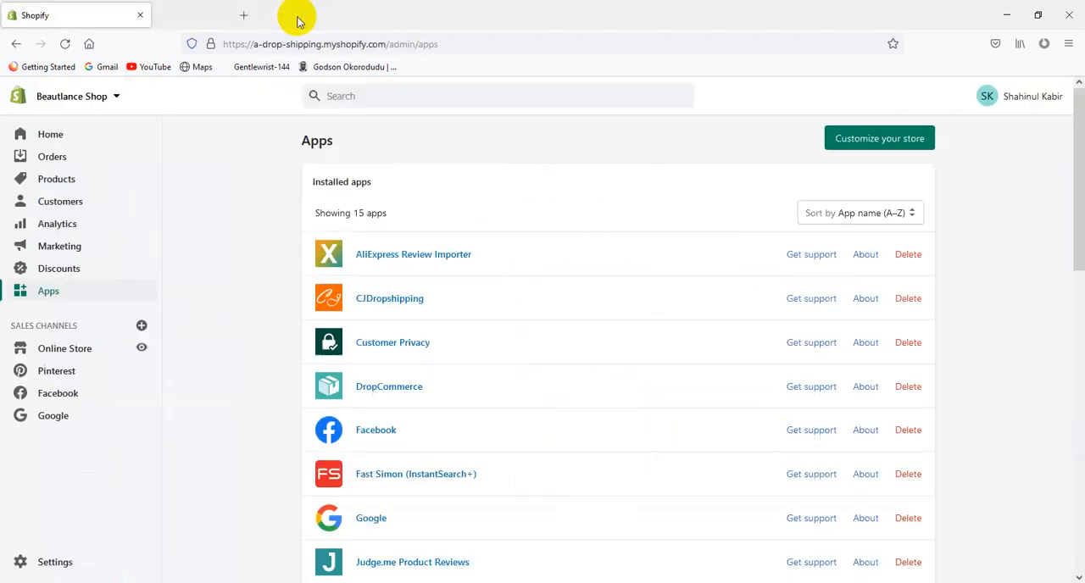
scroll(451, 400, "down", 5)
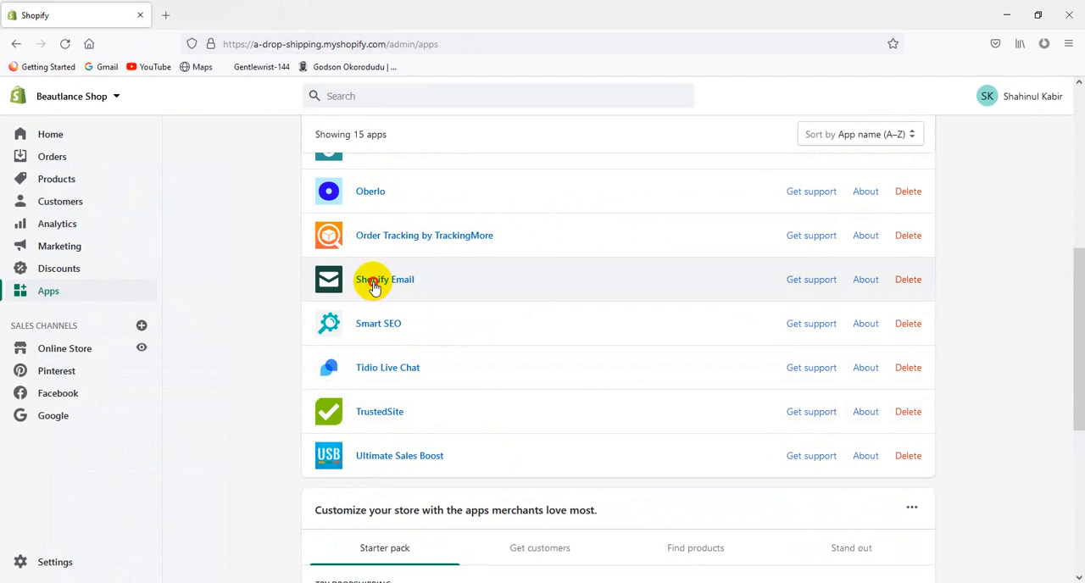
left_click(370, 285)
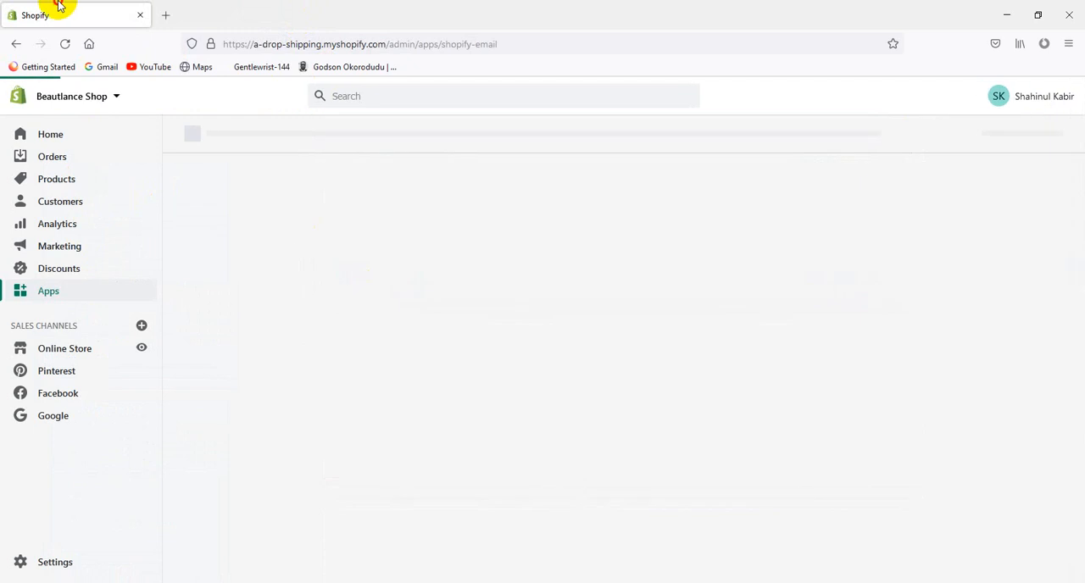
left_click(101, 302)
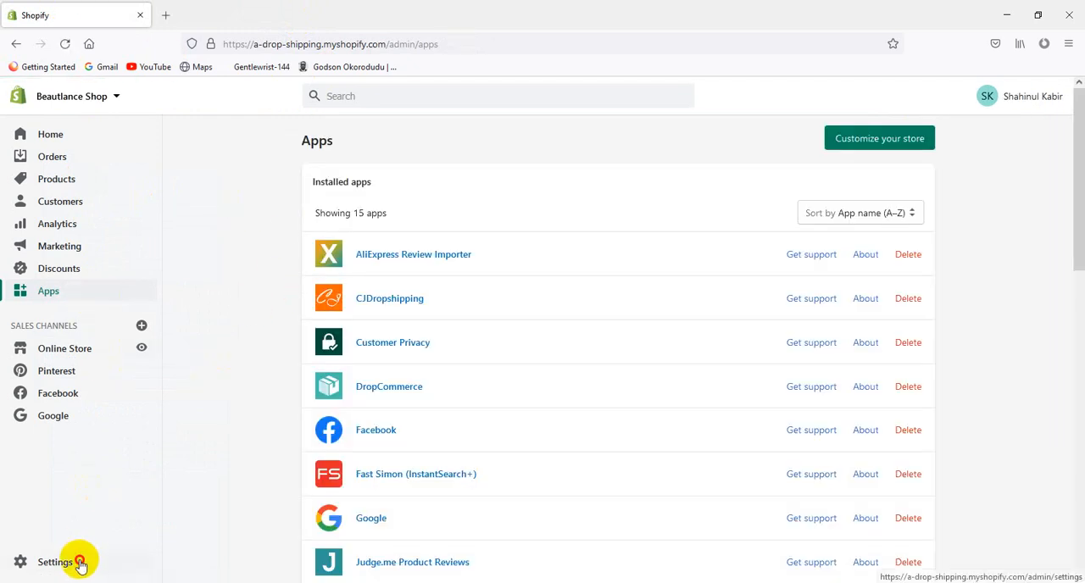
left_click(77, 558)
Open the Beautlance Shop online store and look through the homepage down to the footer
left_click(143, 345)
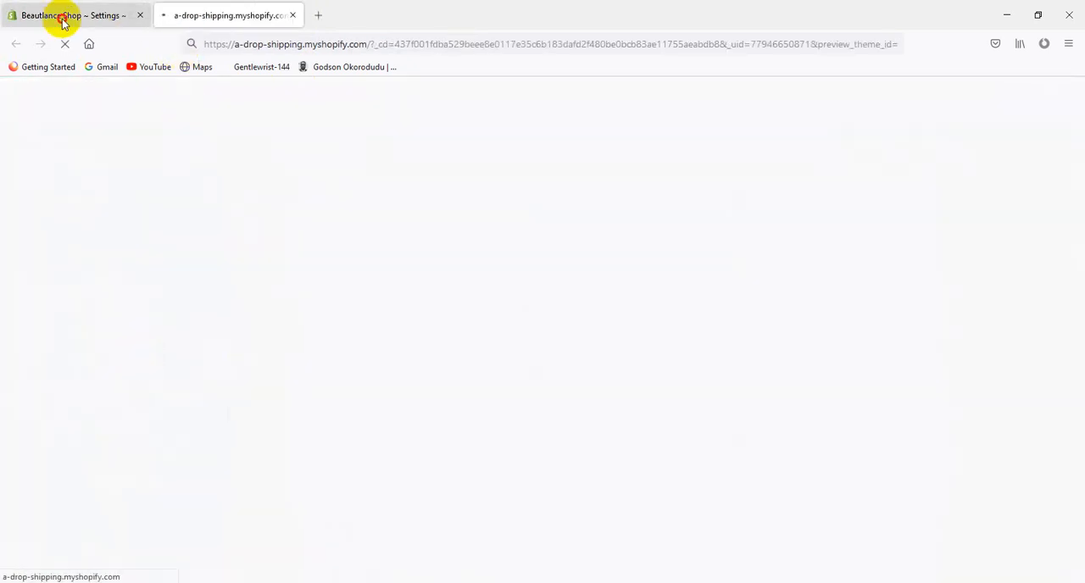
left_click(60, 17)
left_click(186, 17)
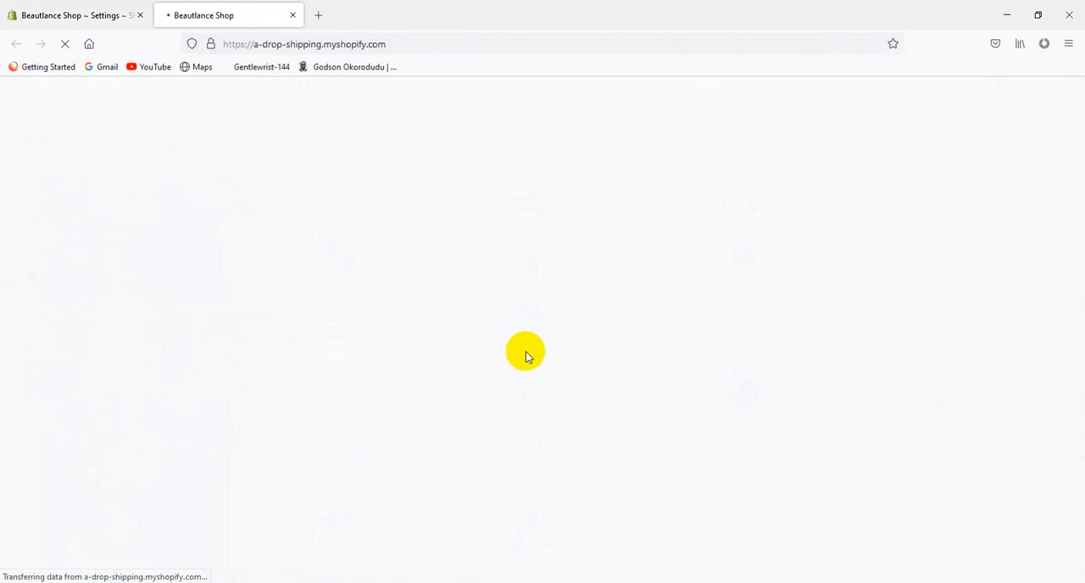
scroll(594, 376, "down", 5)
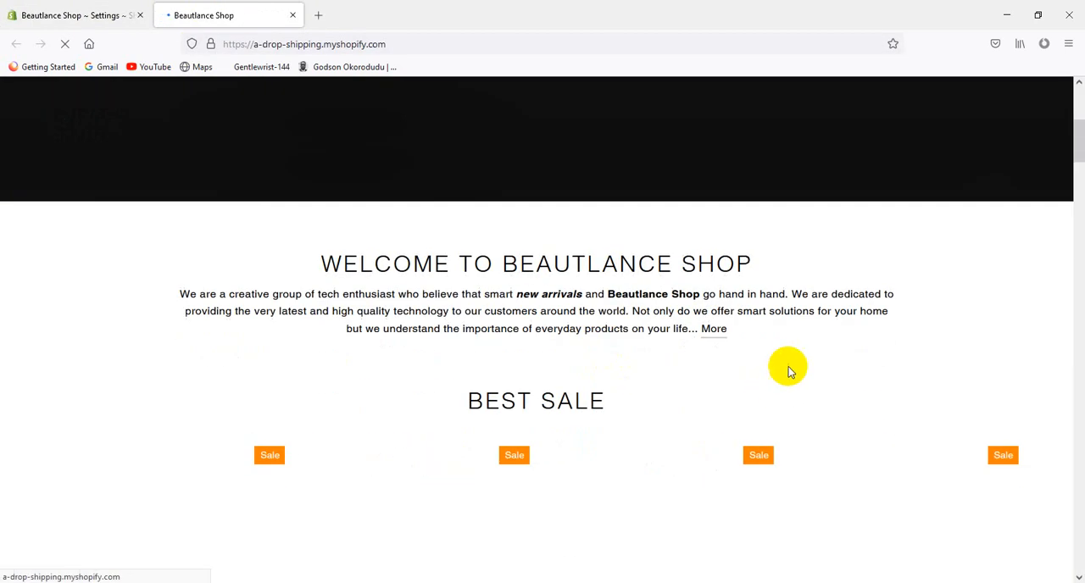
scroll(788, 369, "down", 4)
scroll(789, 369, "down", 15)
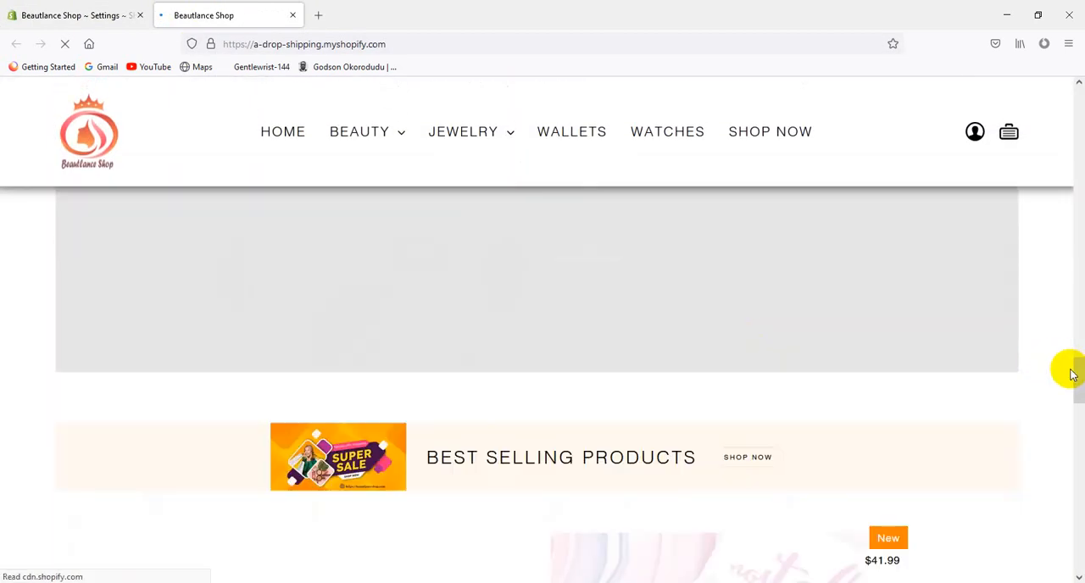
left_click_drag(1073, 373, 1079, 561)
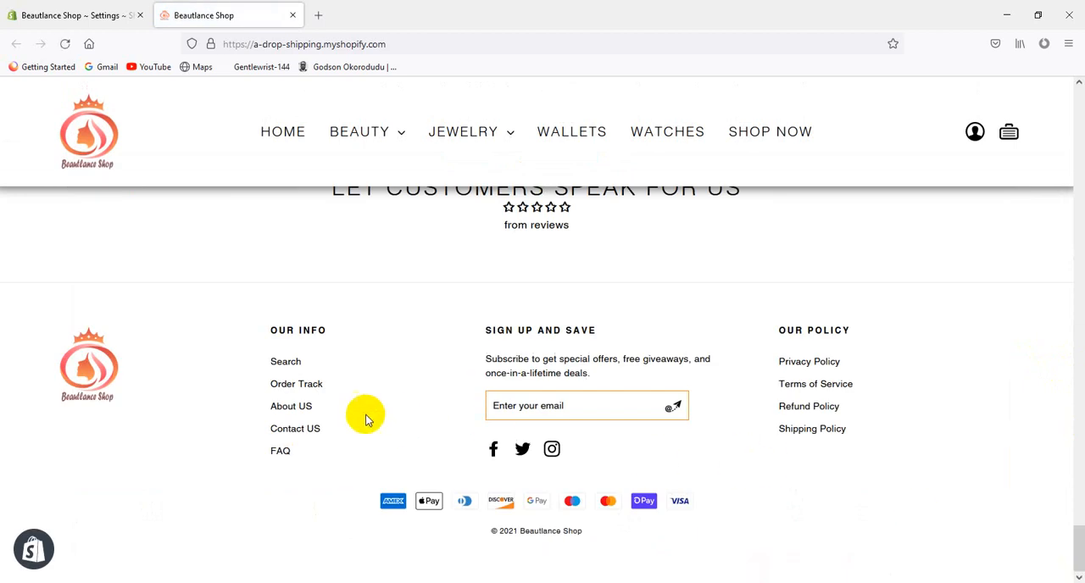
Open the store's Shipping Policy from the footer and read its terms through the customer service section, returning to the policy's beginning
left_click(819, 429)
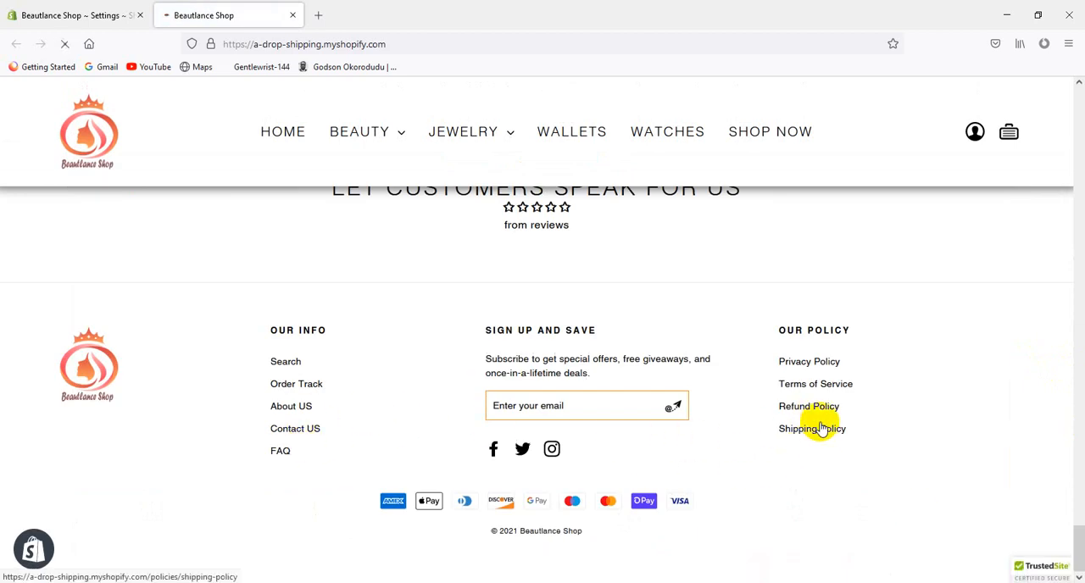
scroll(754, 426, "down", 6)
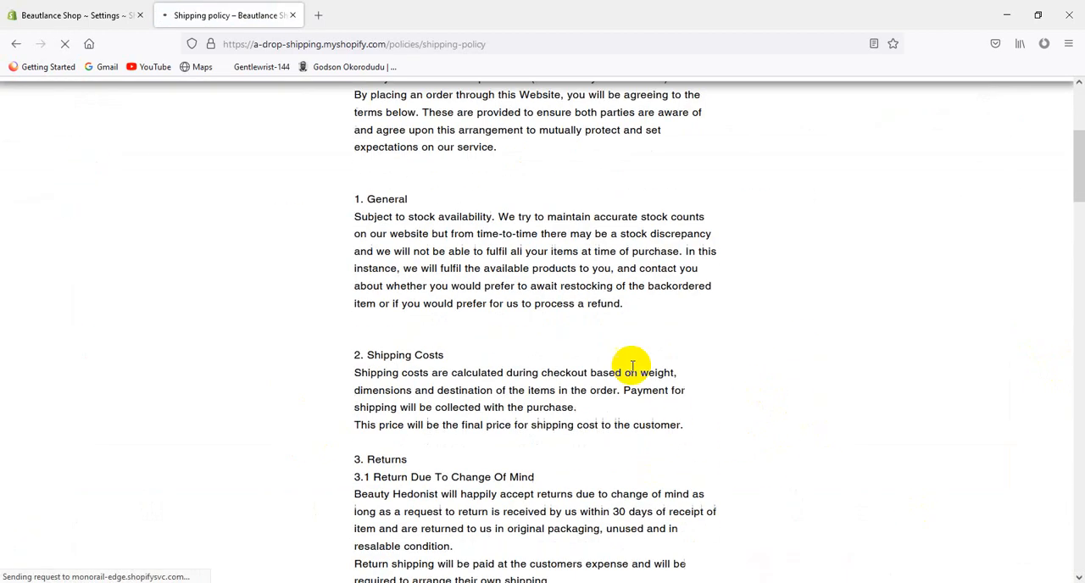
left_click_drag(480, 269, 625, 478)
scroll(631, 458, "down", 3)
left_click_drag(537, 322, 639, 467)
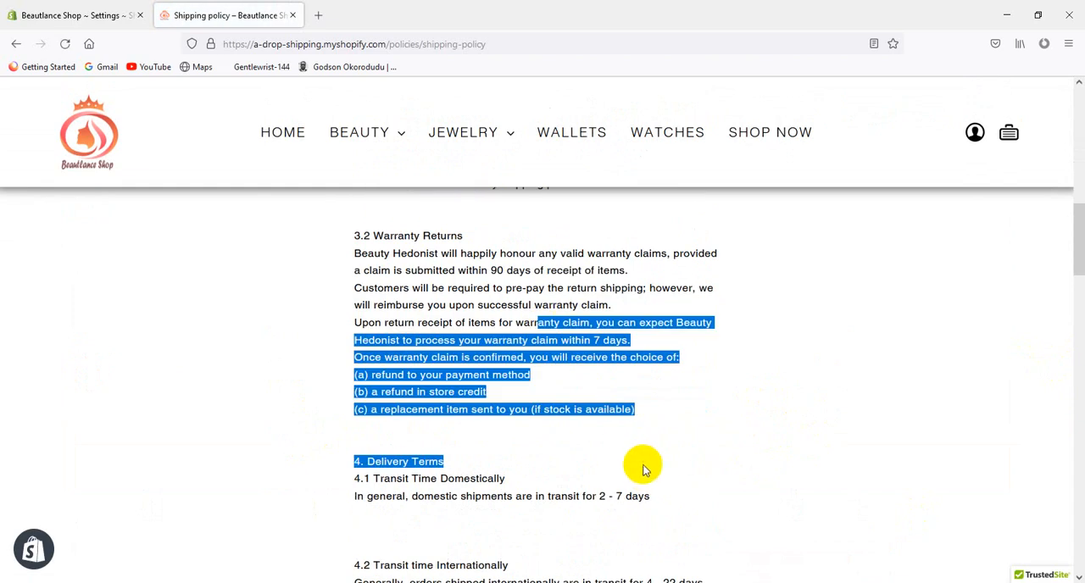
scroll(662, 505, "down", 3)
scroll(648, 516, "down", 15)
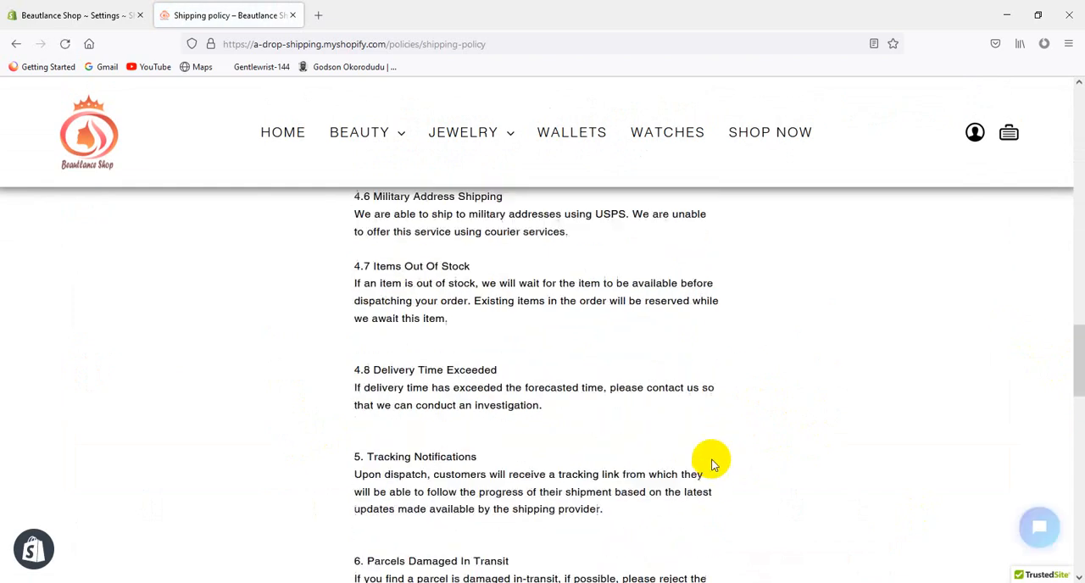
scroll(624, 471, "down", 3)
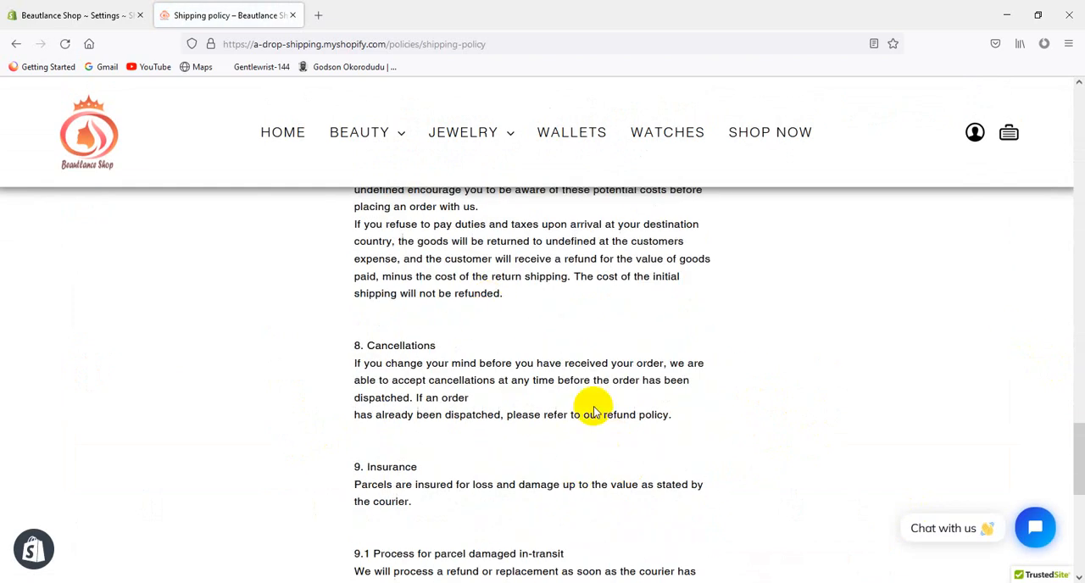
left_click_drag(480, 363, 552, 483)
scroll(564, 492, "down", 7)
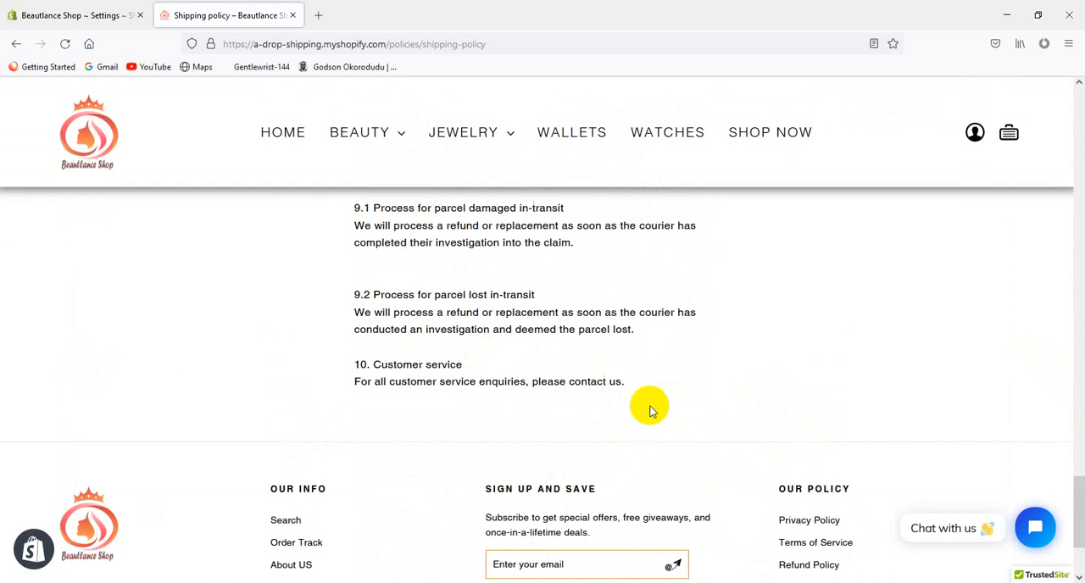
left_click_drag(650, 409, 447, 333)
scroll(444, 329, "up", 5)
scroll(448, 327, "up", 15)
scroll(447, 331, "up", 5)
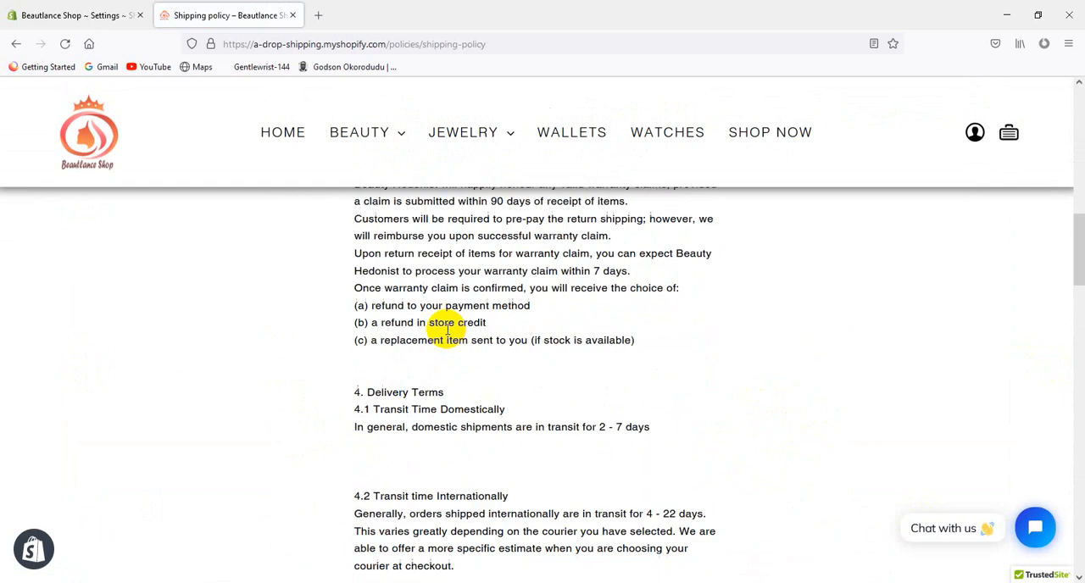
scroll(429, 351, "up", 15)
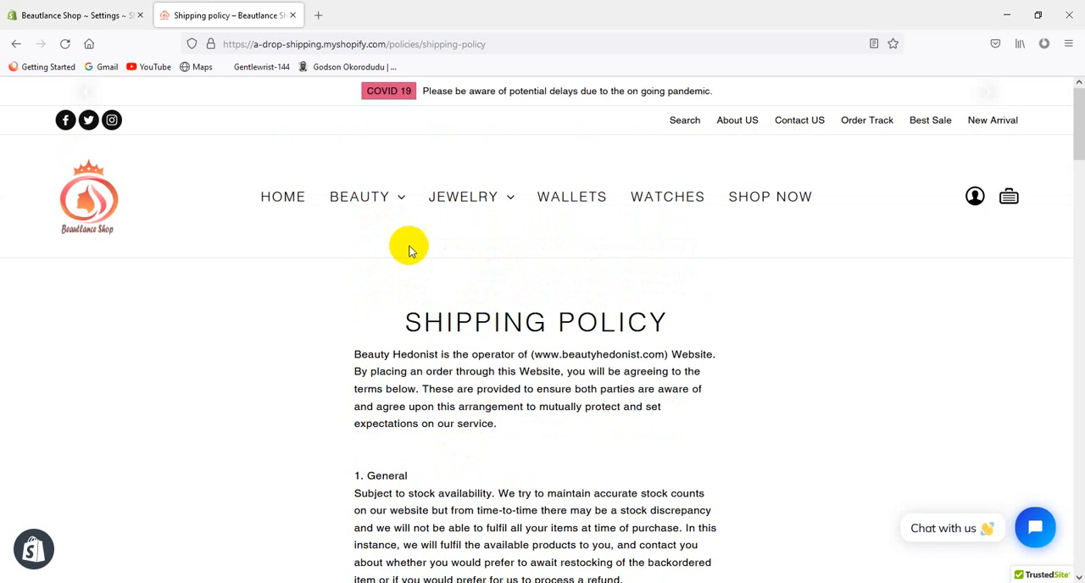
Check the storefront homepage once more, close it, and open the Home page of the Shopify admin
left_click(32, 13)
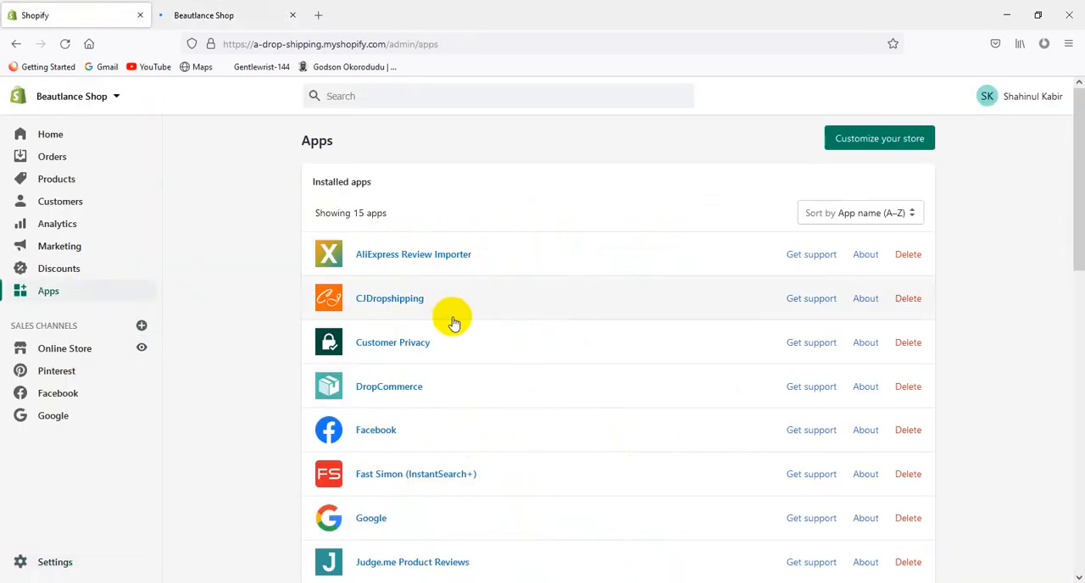
left_click(226, 15)
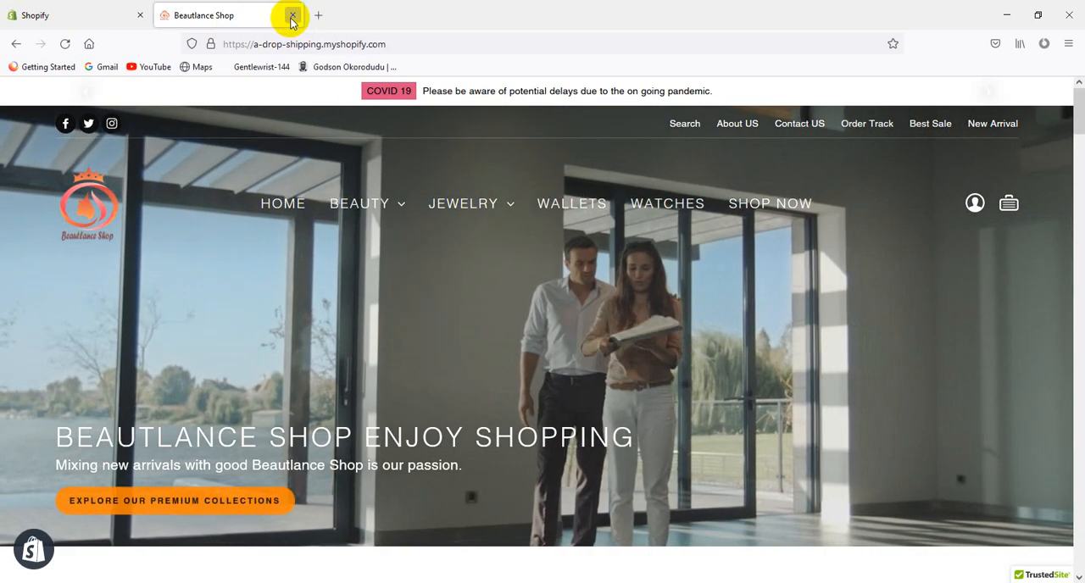
left_click(292, 15)
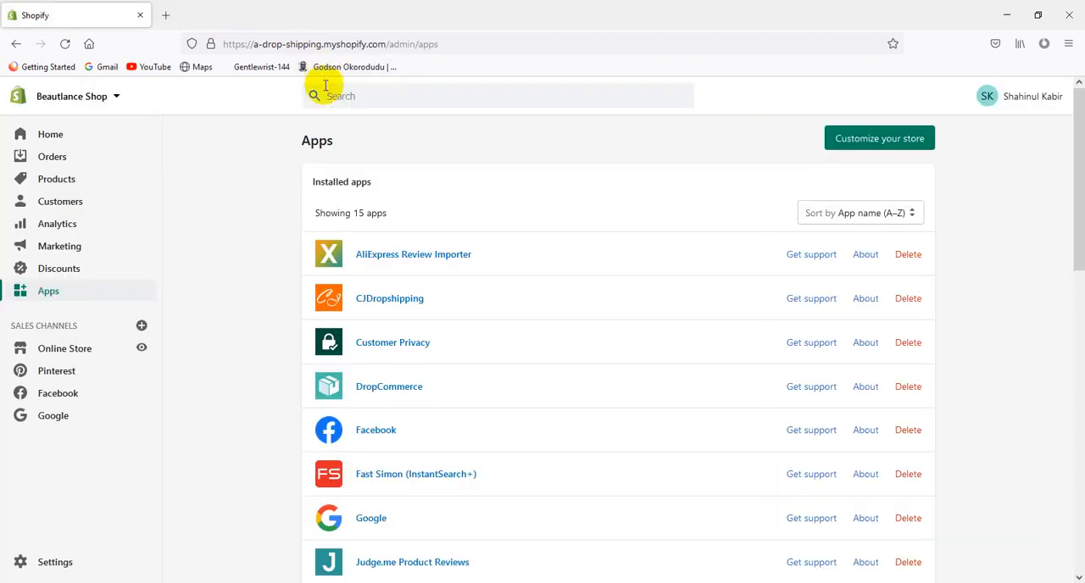
left_click(87, 144)
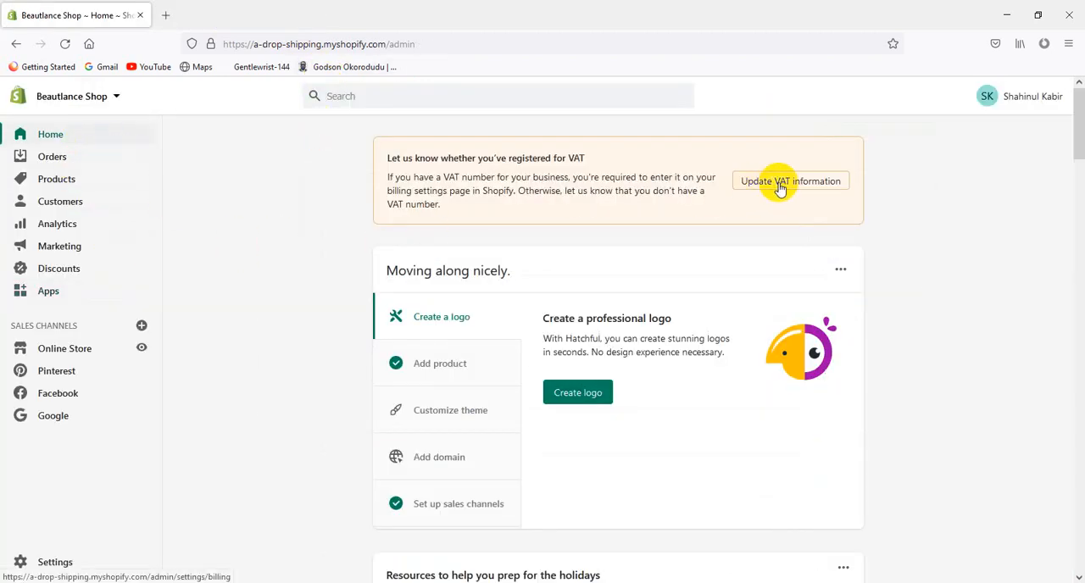
Read the VAT registration notice and view the Customize theme and Add domain tasks in the store setup guide
triple_click(463, 207)
triple_click(498, 158)
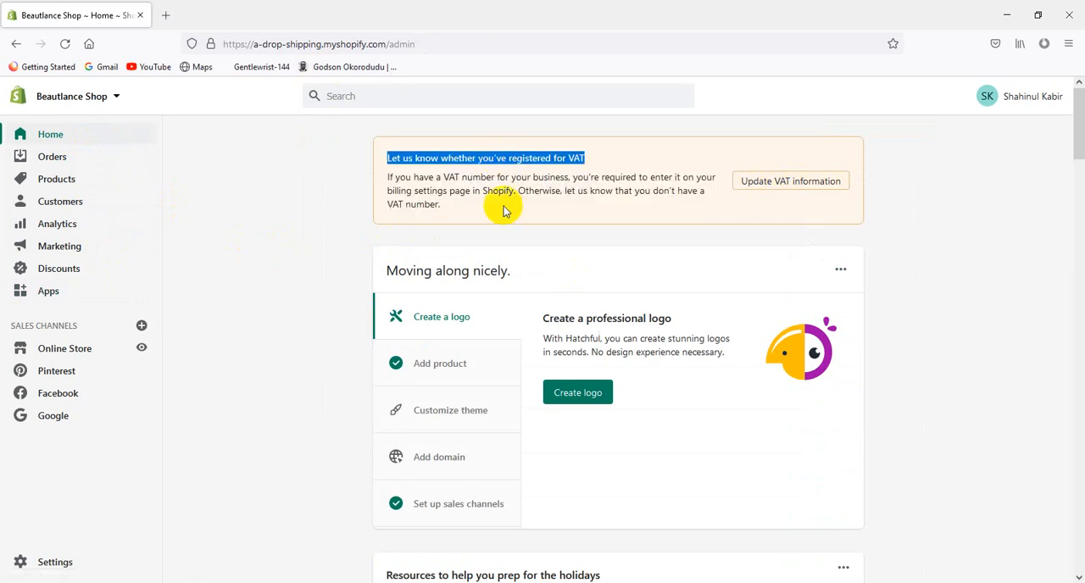
left_click(502, 204)
double_click(502, 192)
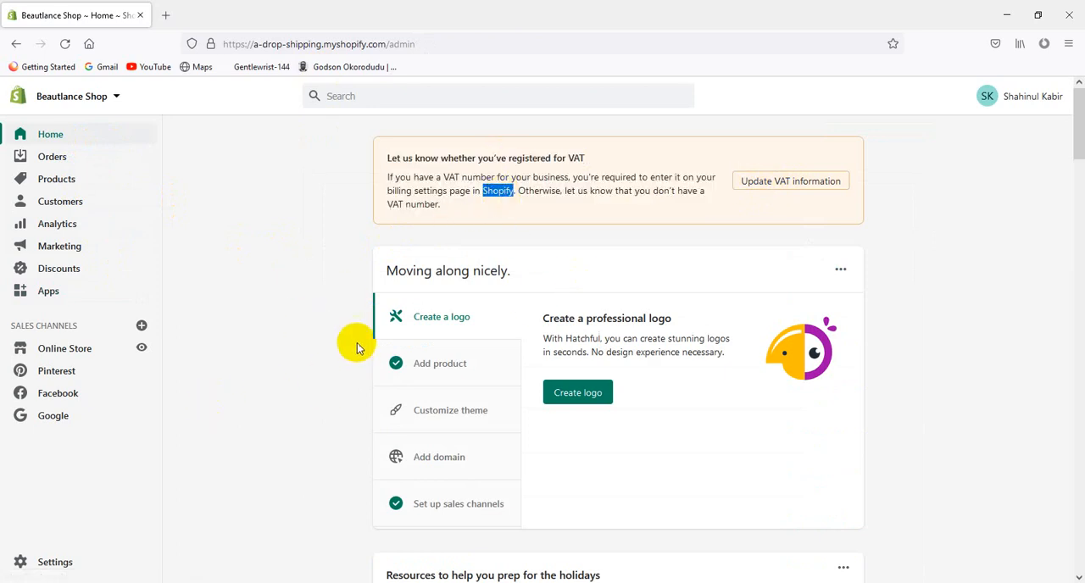
left_click(448, 412)
left_click(451, 458)
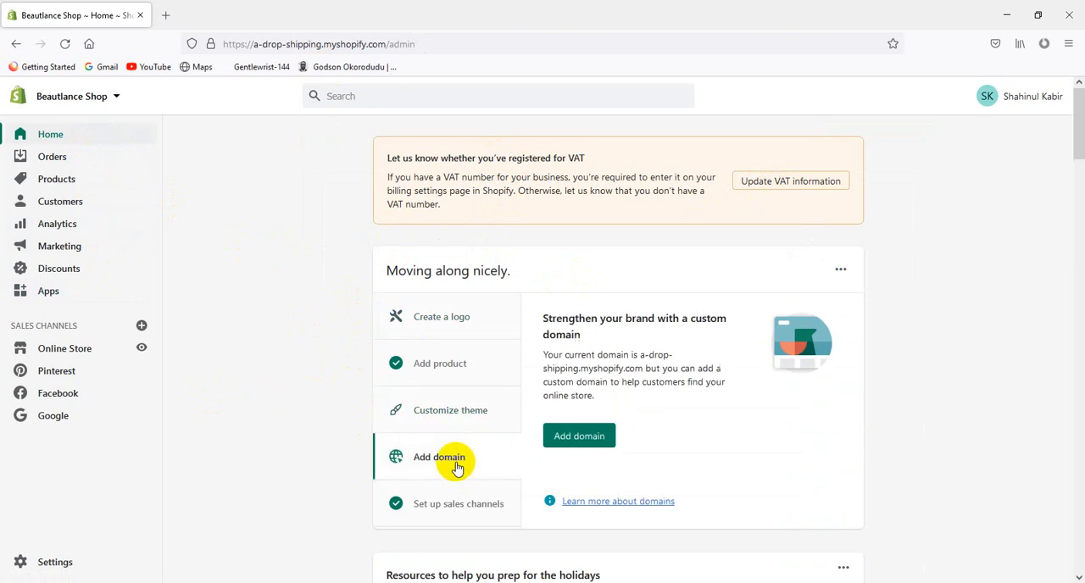